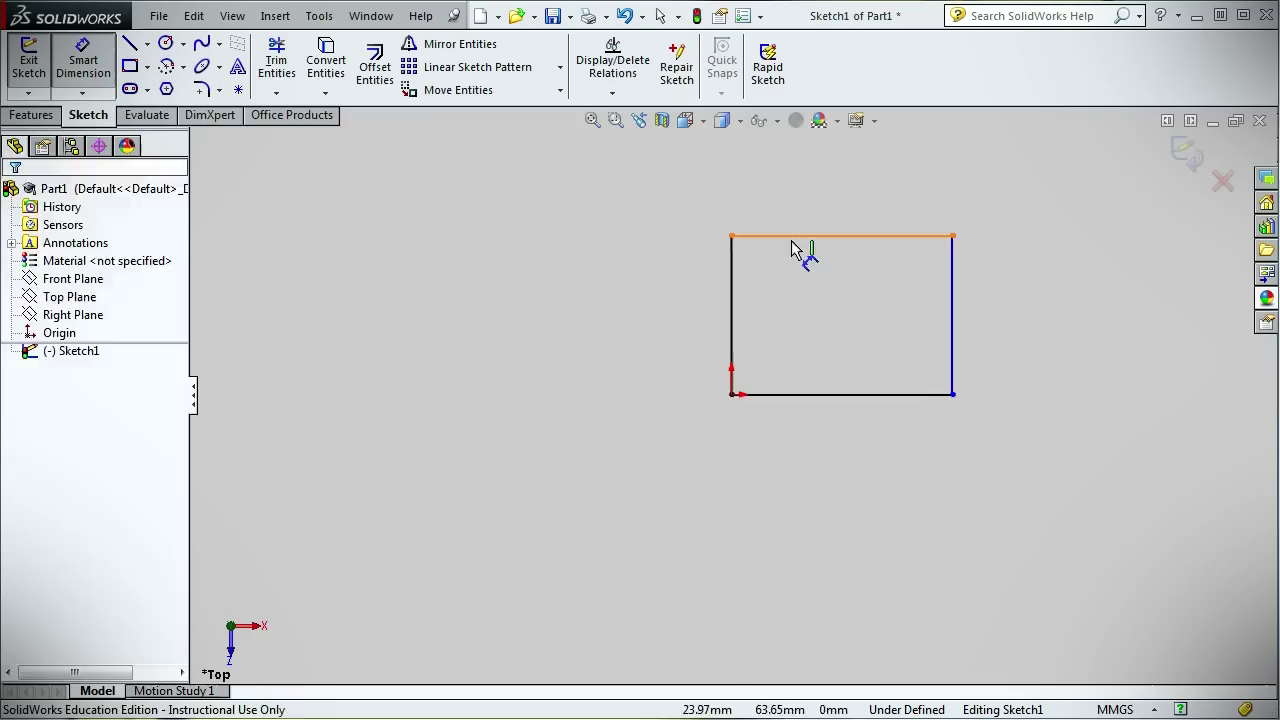
Start a new part, dimension the rectangle side to 120, and extrude it 60 into a block
{"action": "left_click", "coordinate": [731, 315]}
{"action": "left_click", "coordinate": [628, 342]}
{"action": "type", "text": "120"}
{"action": "key", "text": "Return"}
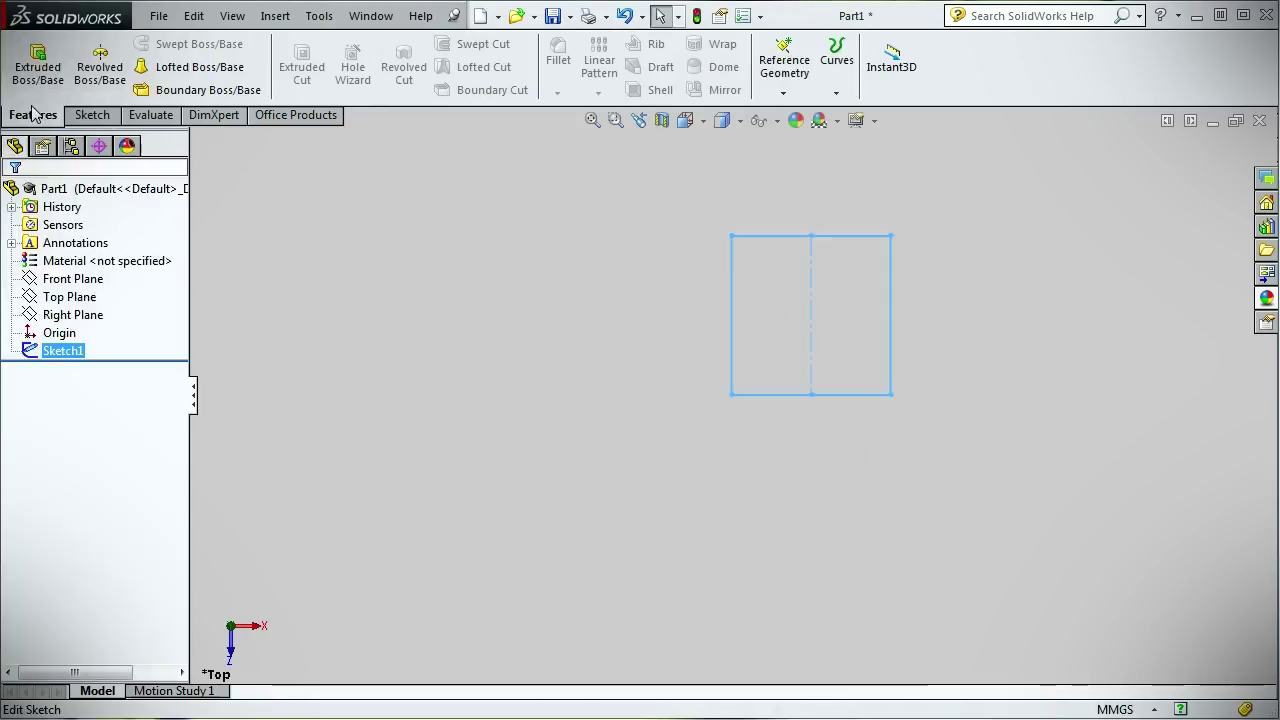
{"action": "left_click", "coordinate": [38, 65]}
{"action": "type", "text": "60"}
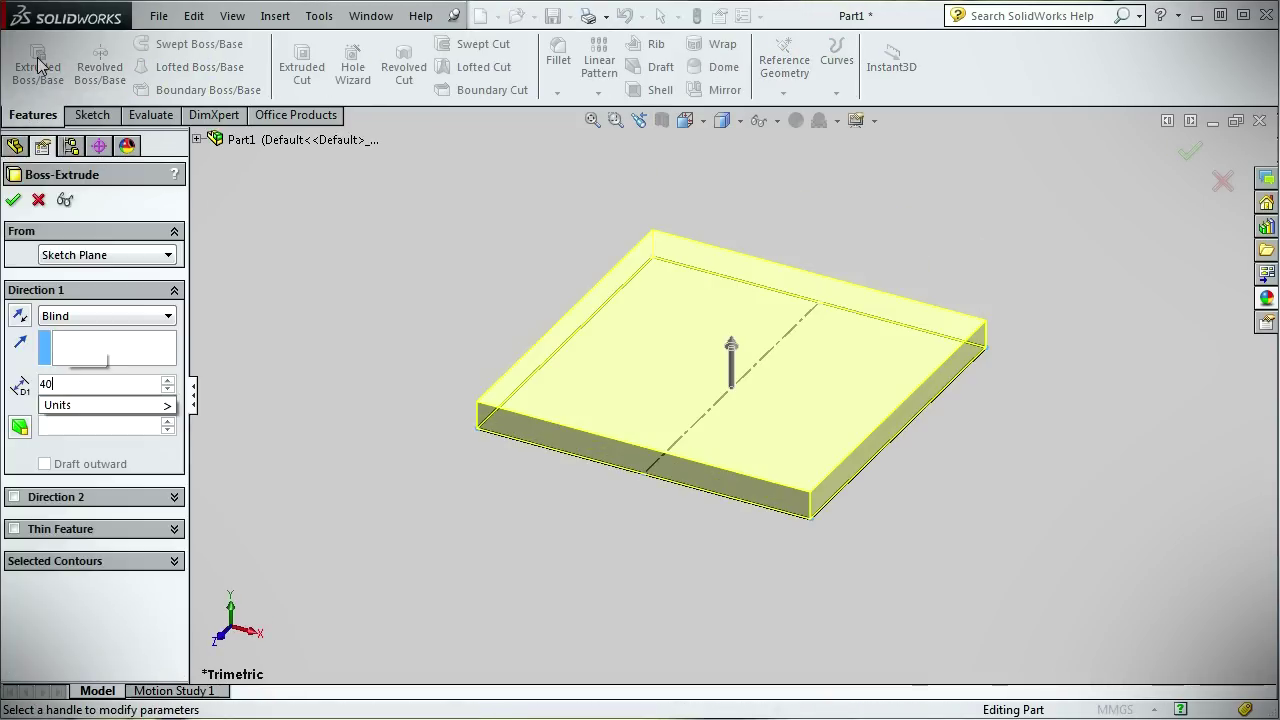
{"action": "key", "text": "Return"}
{"action": "left_click", "coordinate": [840, 290]}
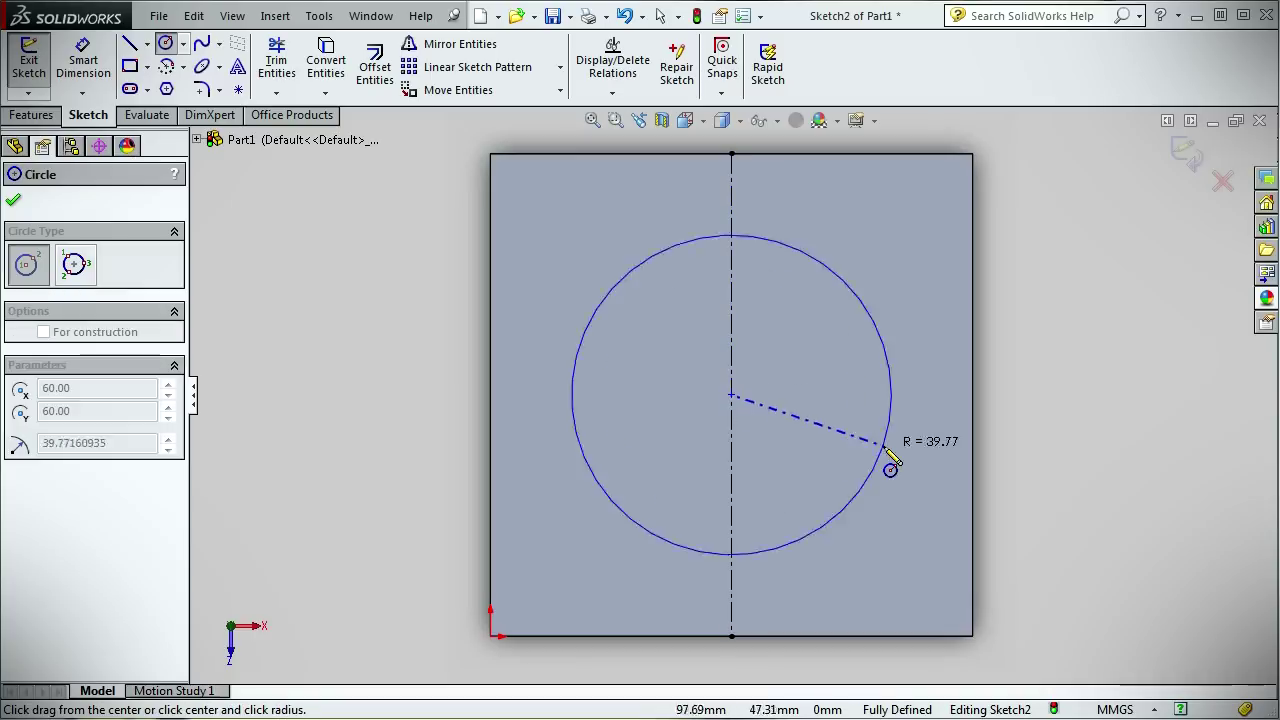
Cut the top-face circle 15 deep into the block and show the part in isometric view
{"action": "left_click", "coordinate": [891, 466]}
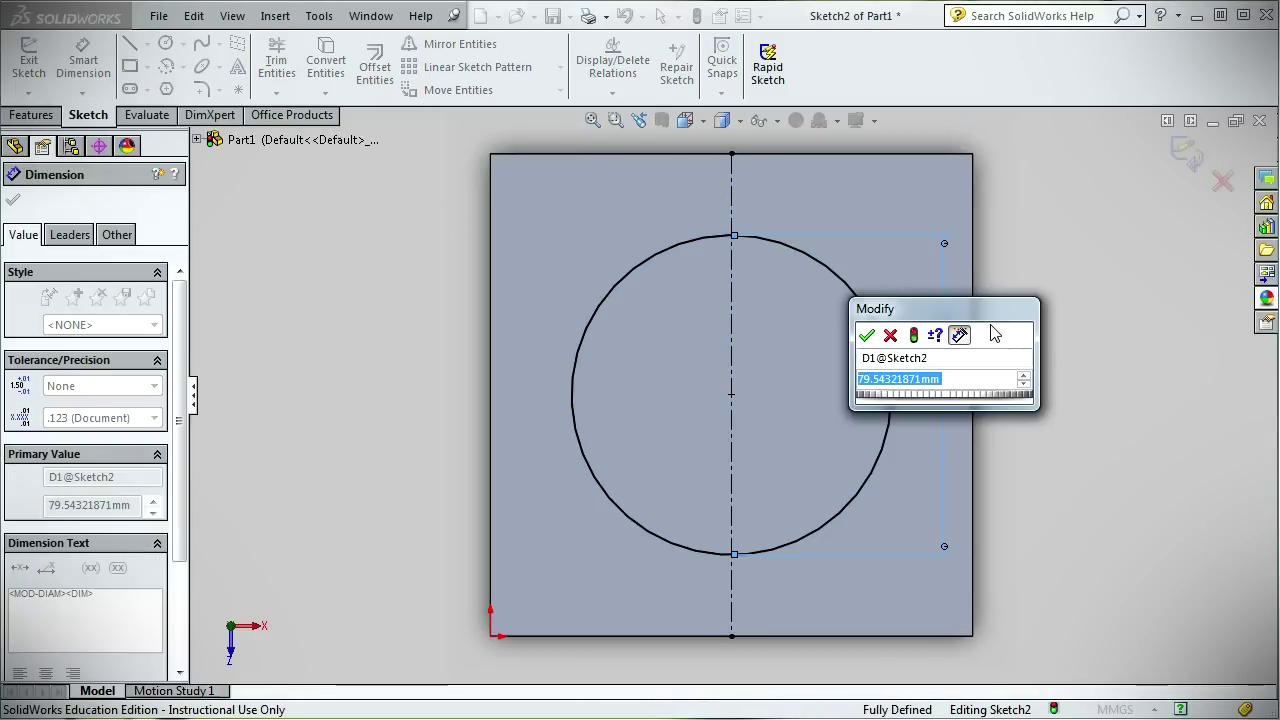
{"action": "key", "text": "Return"}
{"action": "left_click", "coordinate": [31, 115]}
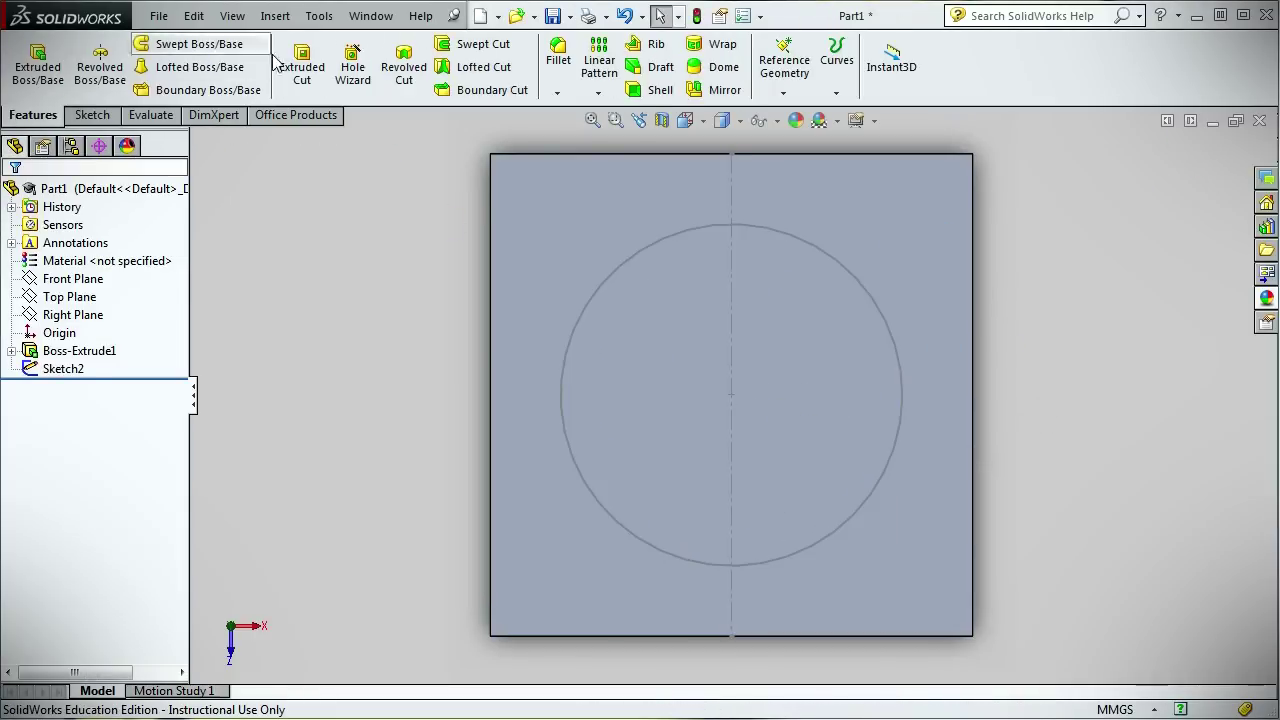
{"action": "left_click", "coordinate": [301, 65]}
{"action": "type", "text": "15"}
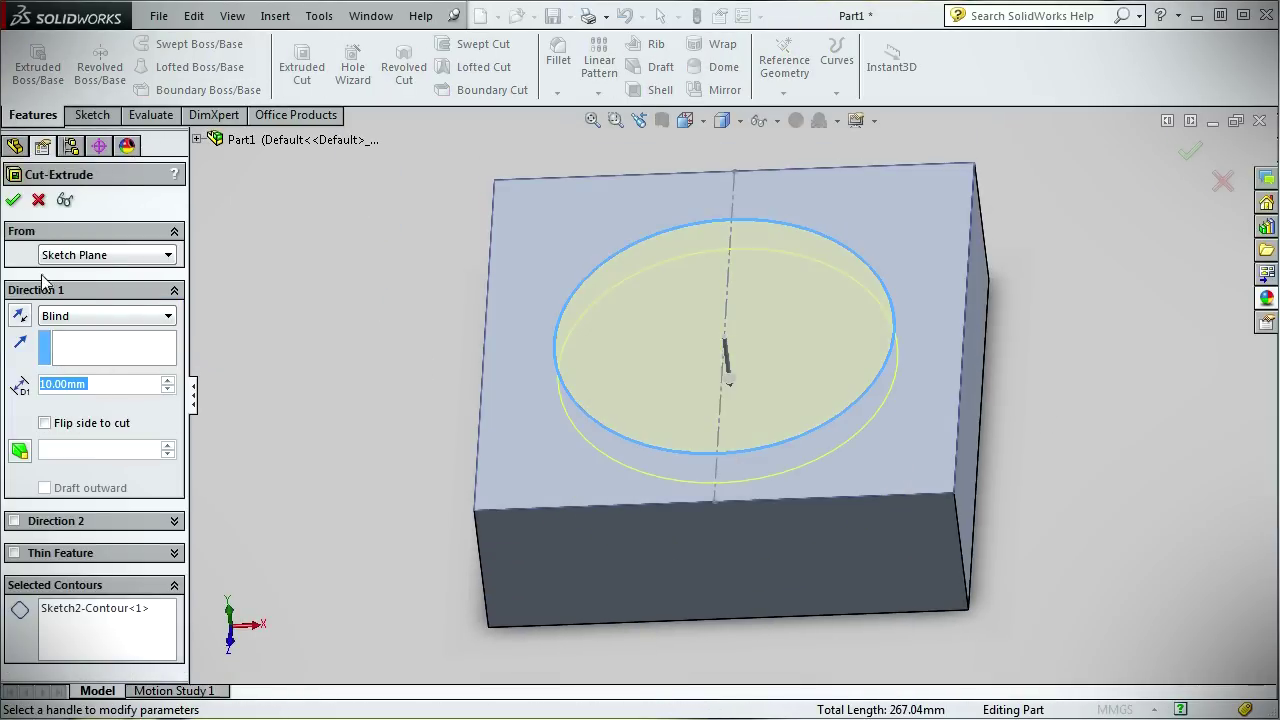
{"action": "key", "text": "Return"}
{"action": "left_click", "coordinate": [685, 120]}
{"action": "left_click", "coordinate": [797, 176]}
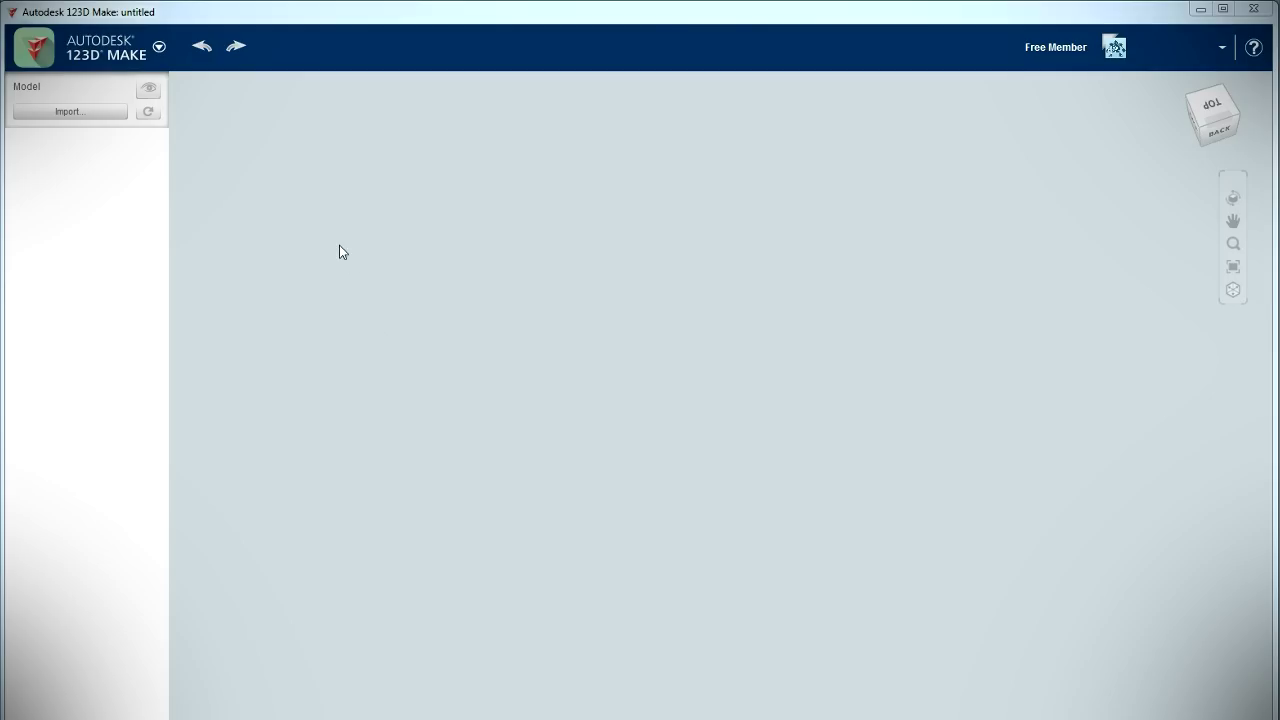
Import Coaster.STL, check its back, bottom, right and top views, then open Manufacturing Settings
{"action": "left_click", "coordinate": [68, 112]}
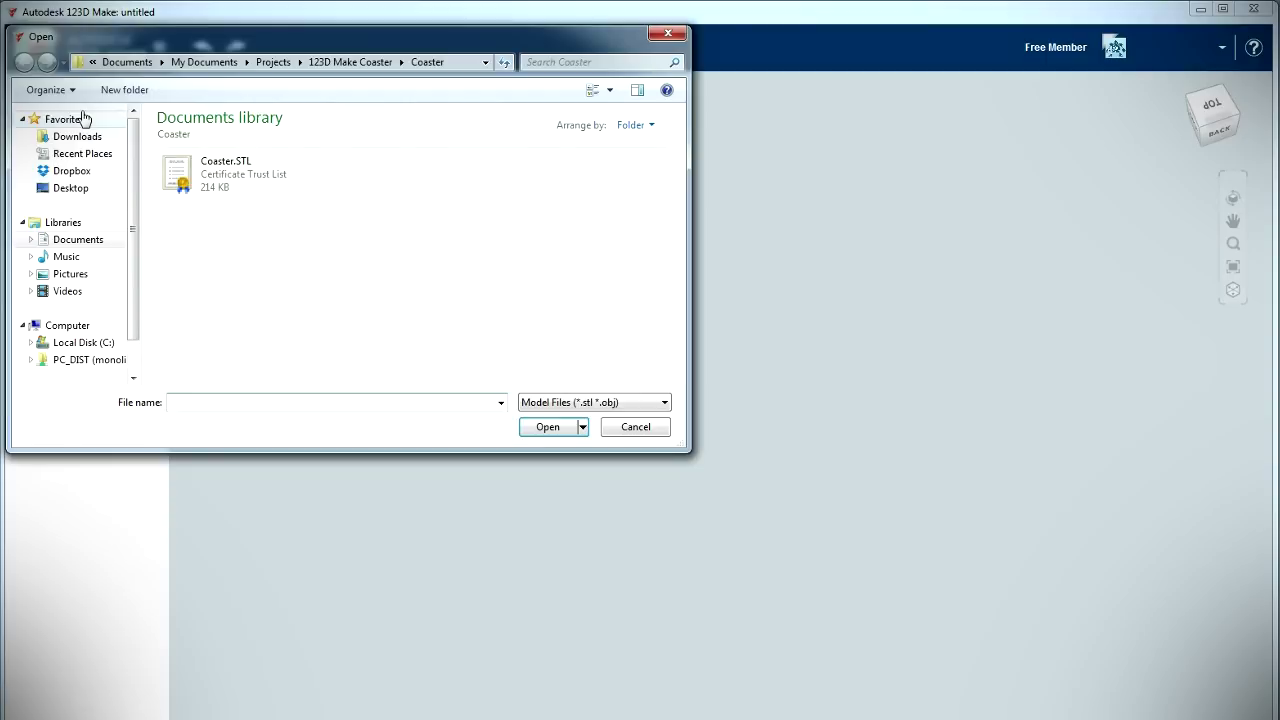
{"action": "double_click", "coordinate": [212, 178]}
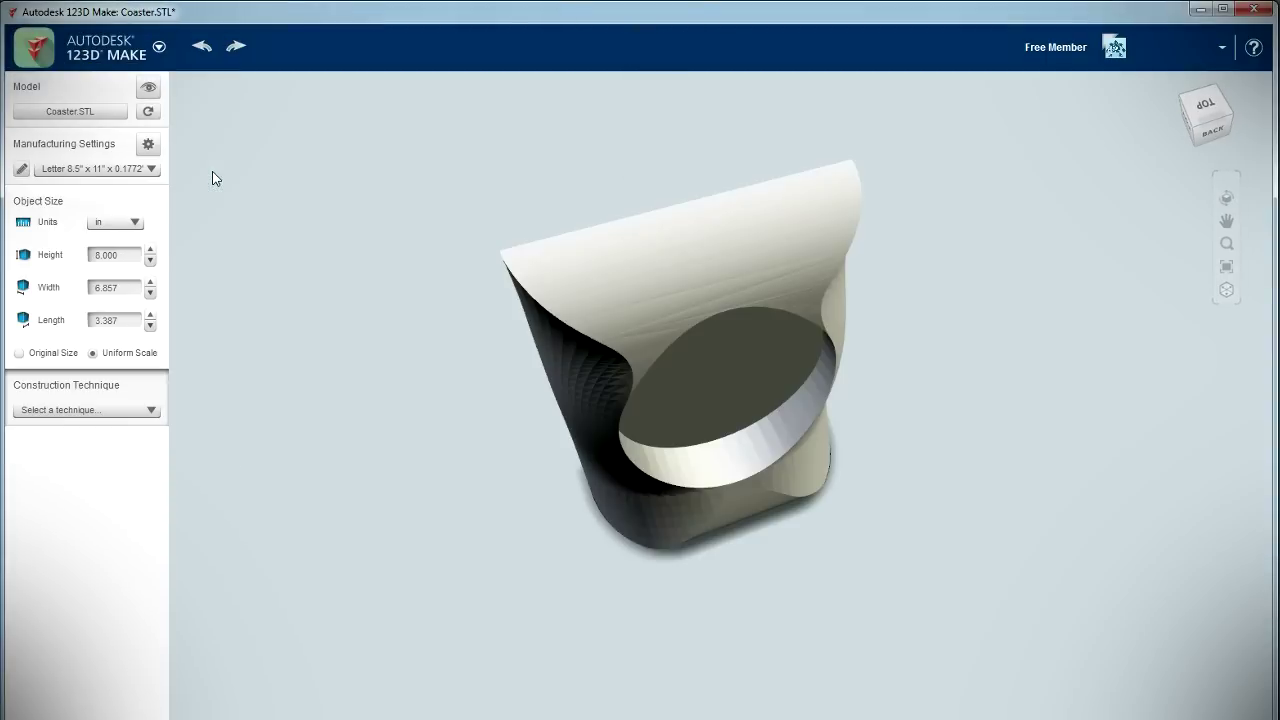
{"action": "left_click", "coordinate": [1208, 131]}
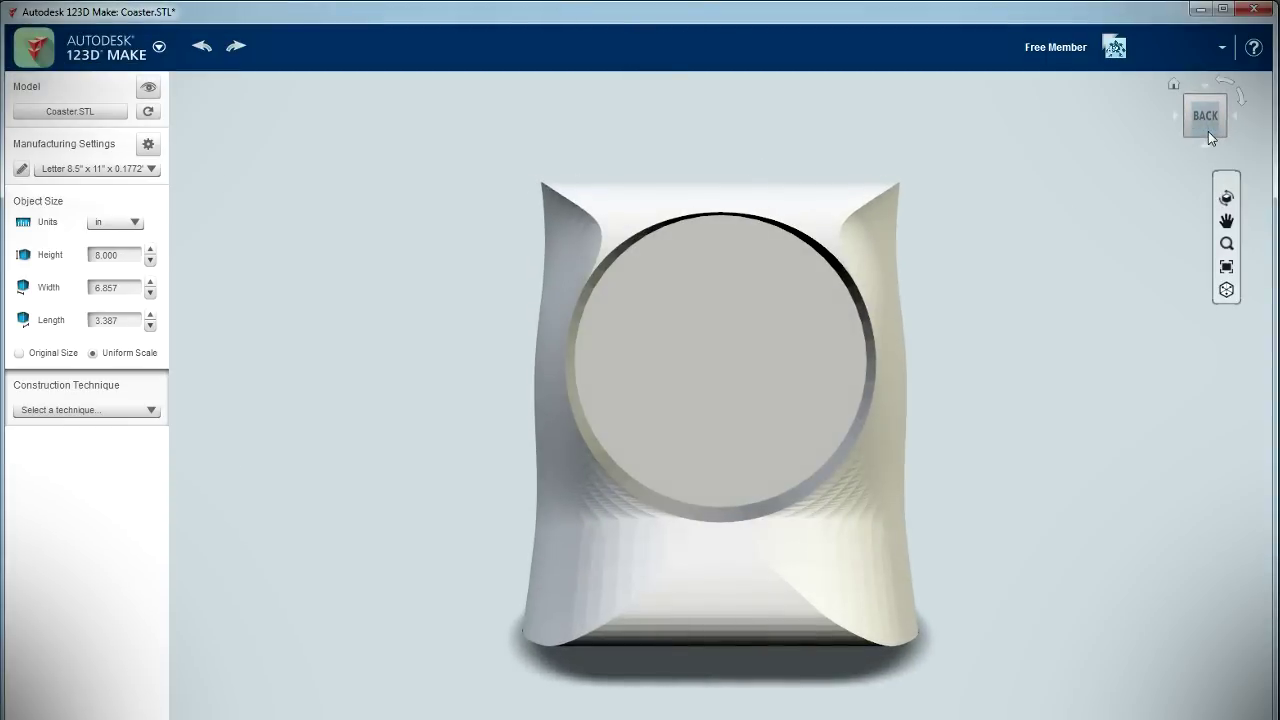
{"action": "left_click", "coordinate": [1207, 146]}
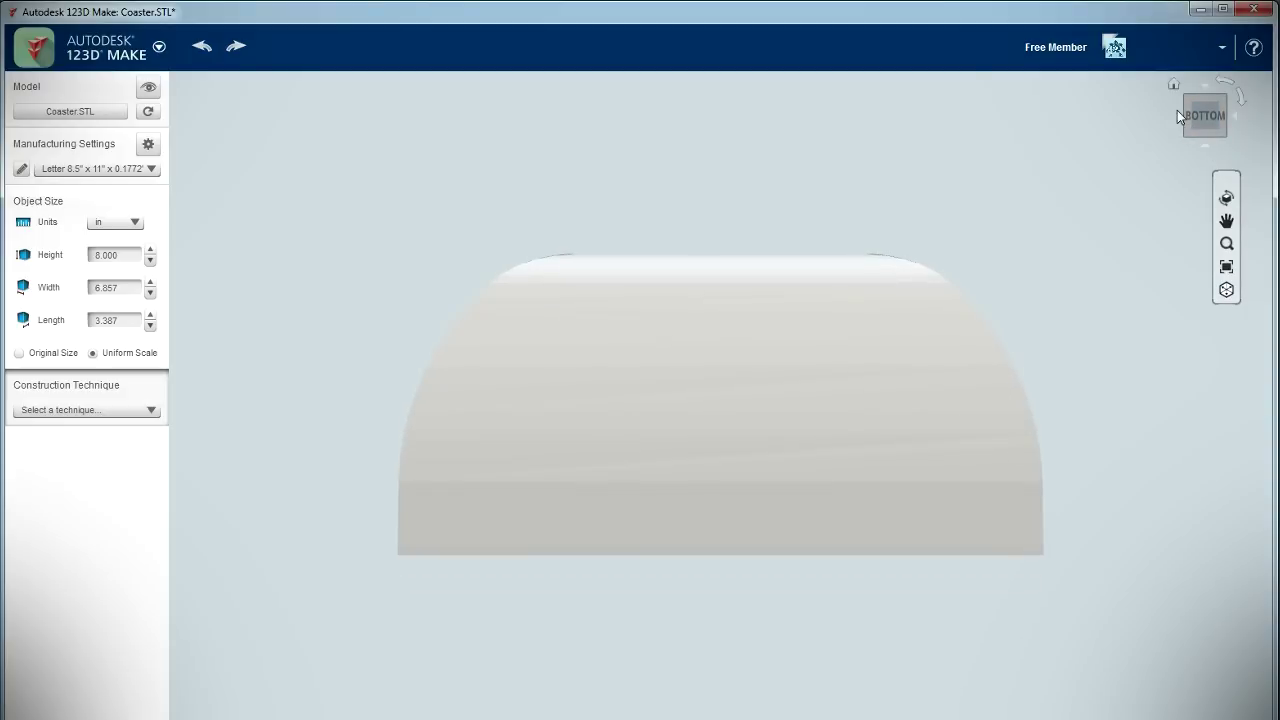
{"action": "left_click", "coordinate": [1176, 115]}
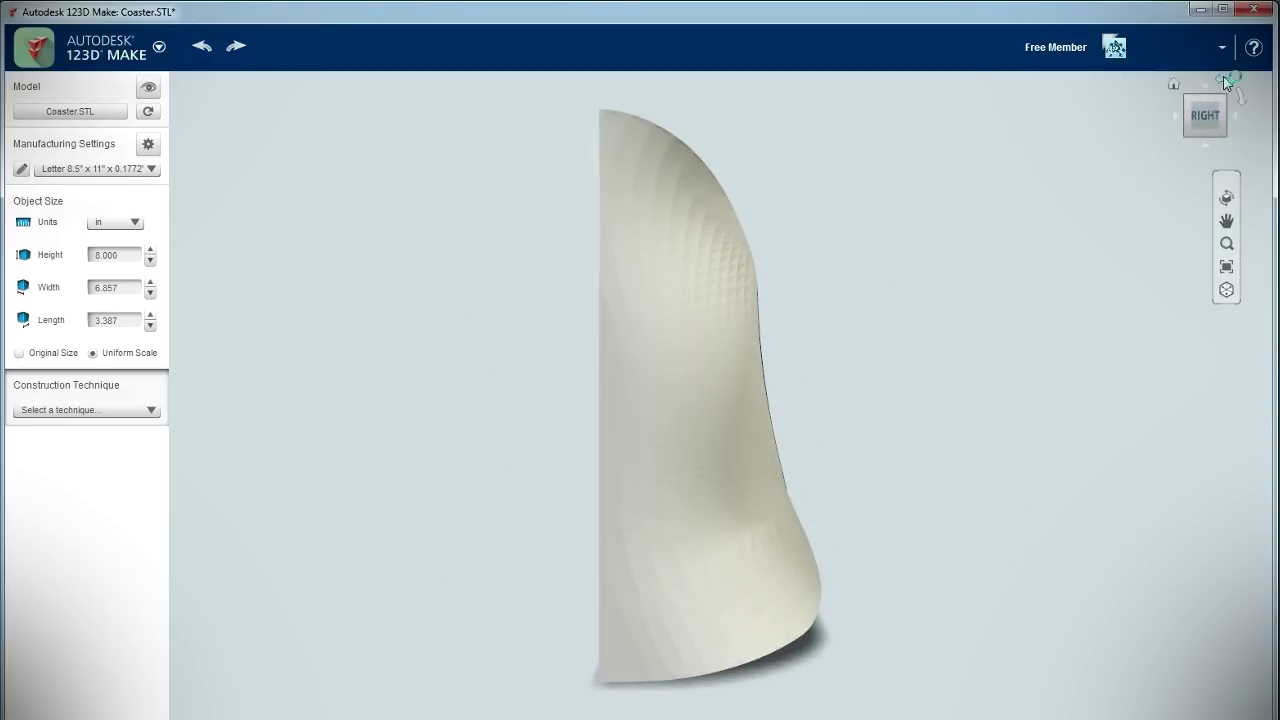
{"action": "left_click", "coordinate": [1222, 86]}
{"action": "left_click", "coordinate": [1176, 117]}
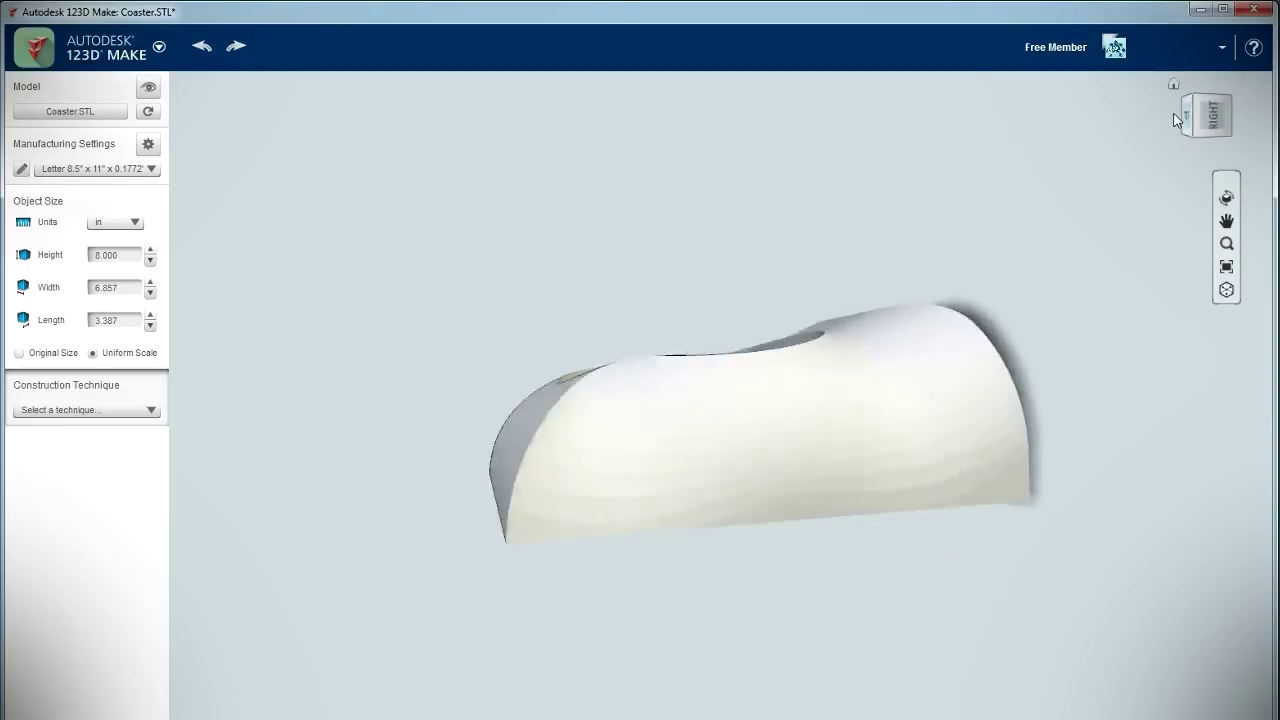
{"action": "left_click", "coordinate": [21, 169]}
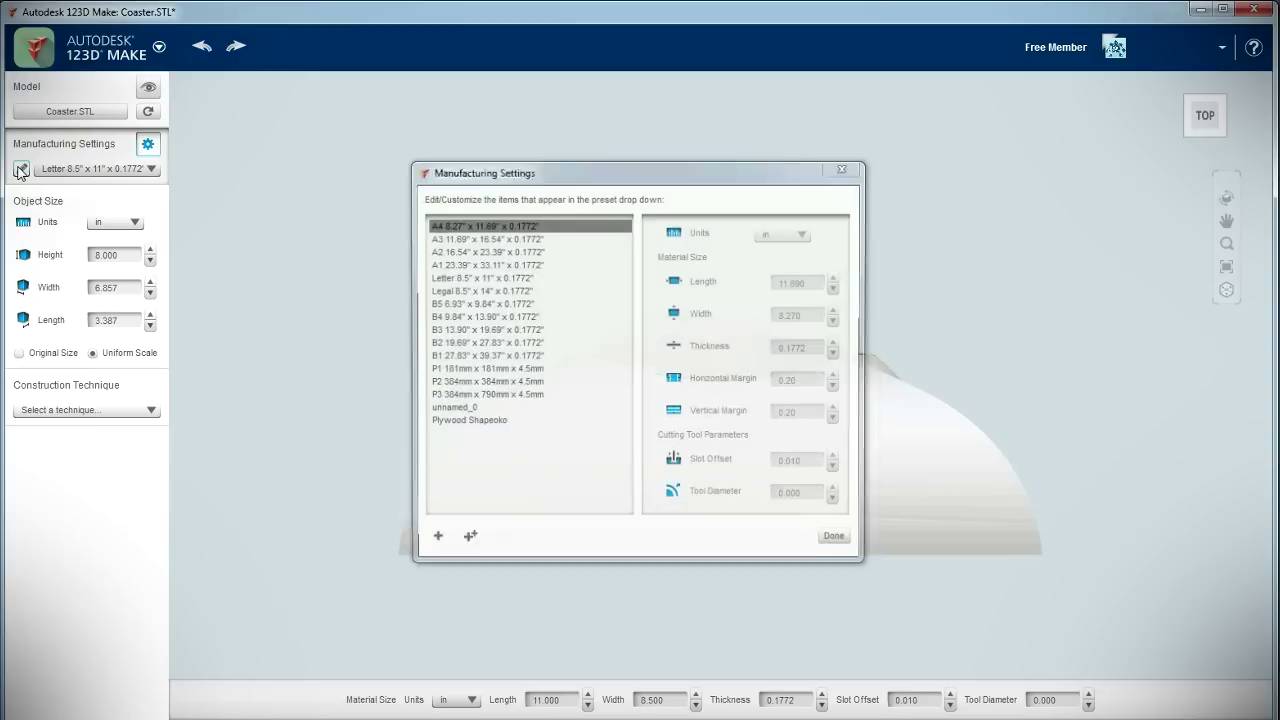
Select the Plywood Shapeoko preset, check its sheet length, and close Manufacturing Settings
{"action": "left_click", "coordinate": [478, 424]}
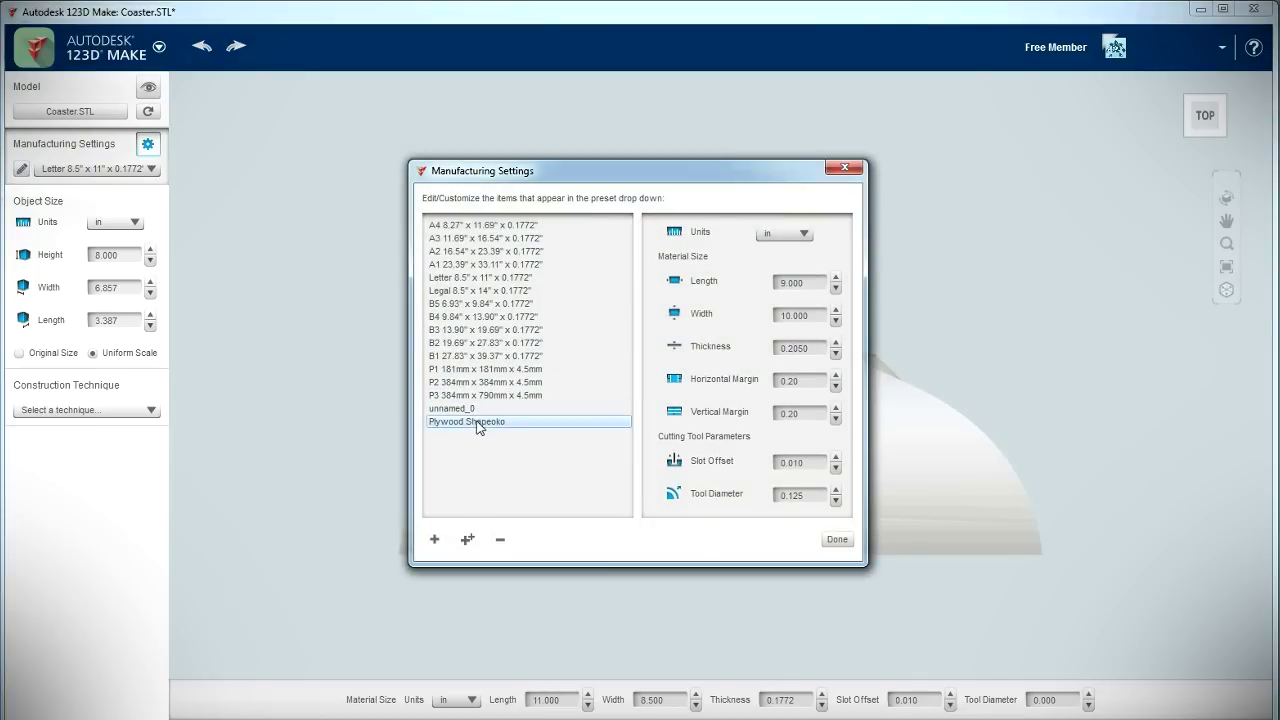
{"action": "left_click", "coordinate": [819, 283]}
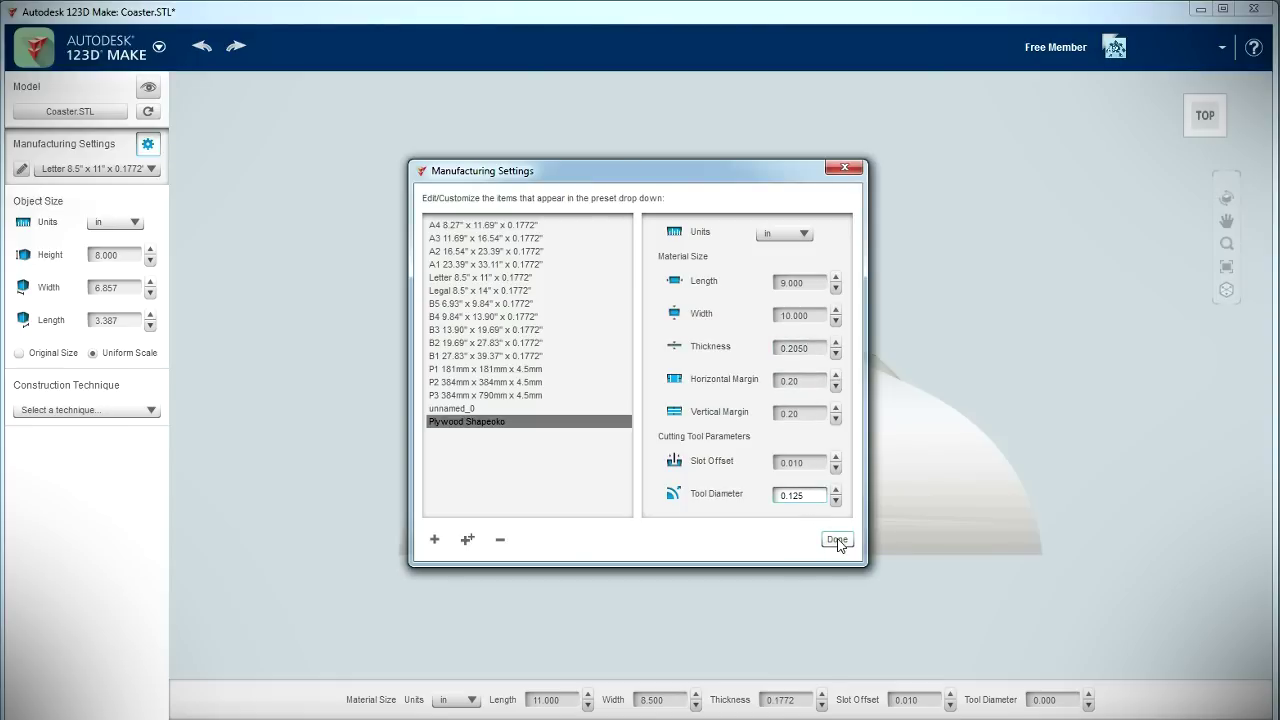
{"action": "left_click", "coordinate": [837, 540]}
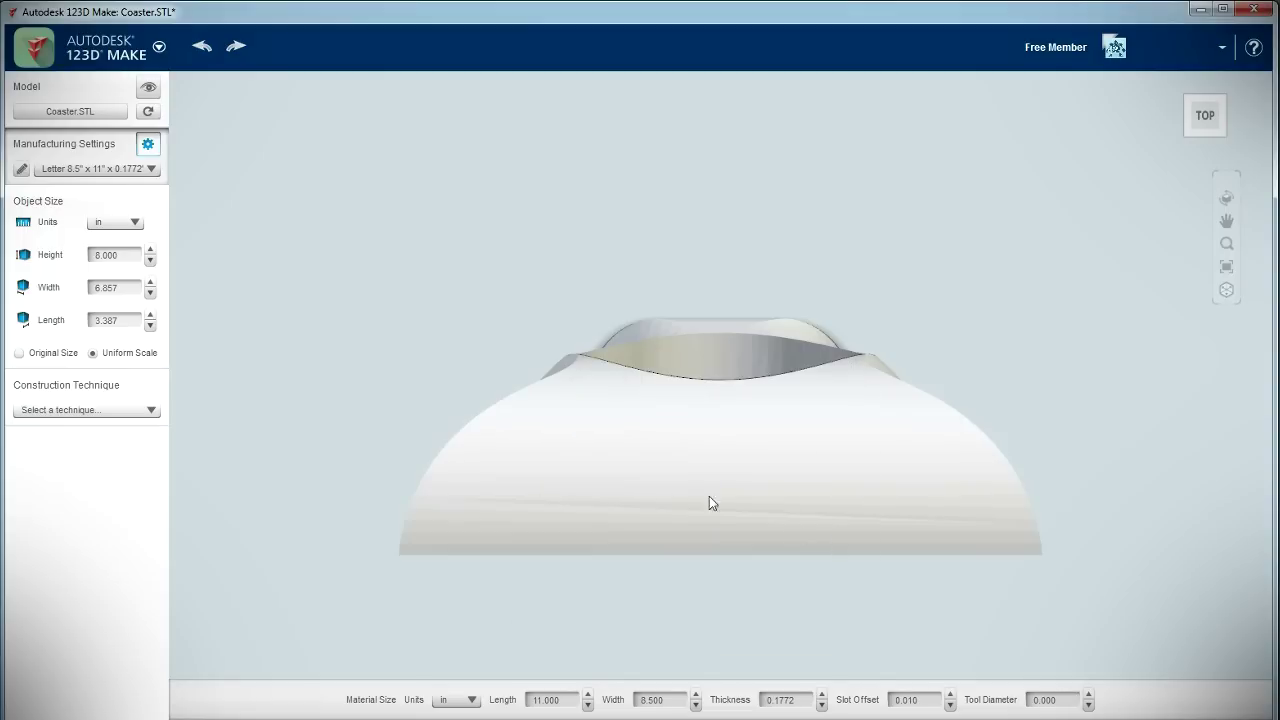
{"action": "left_click", "coordinate": [135, 222]}
Switch the object size units to cm and set the width to 14 cm
{"action": "left_click", "coordinate": [120, 253]}
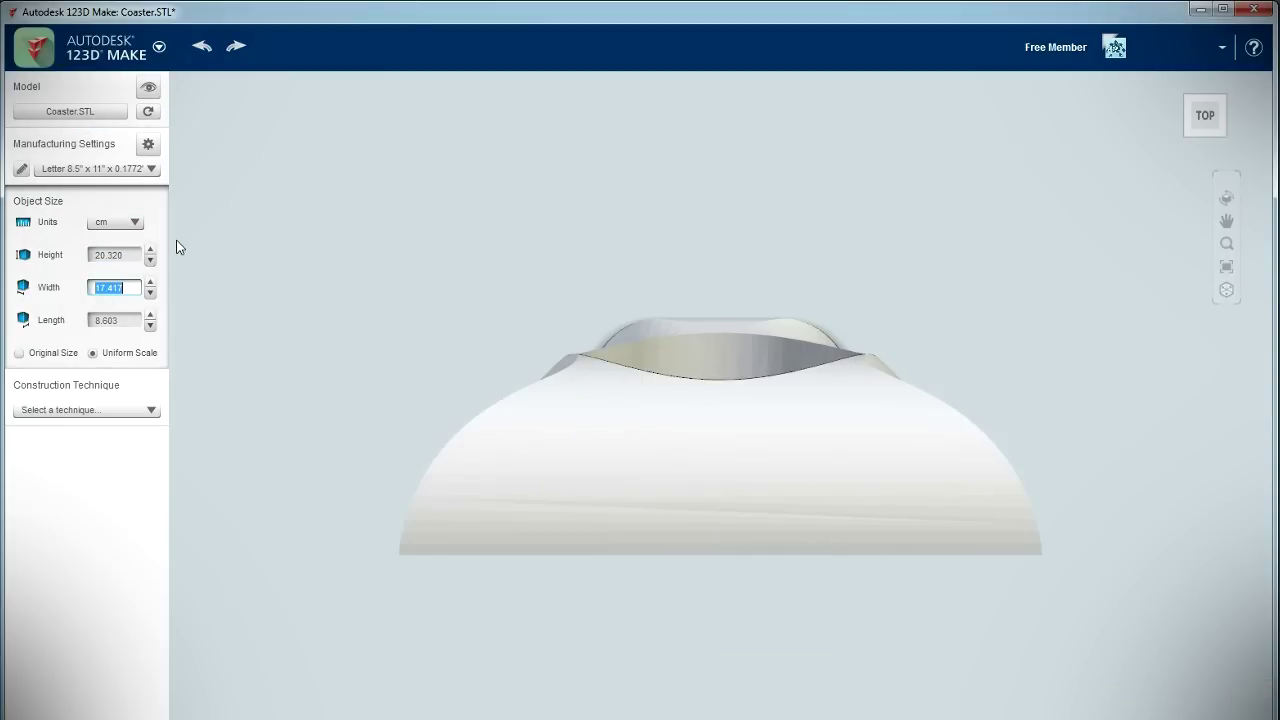
{"action": "type", "text": "14"}
{"action": "key", "text": "Return"}
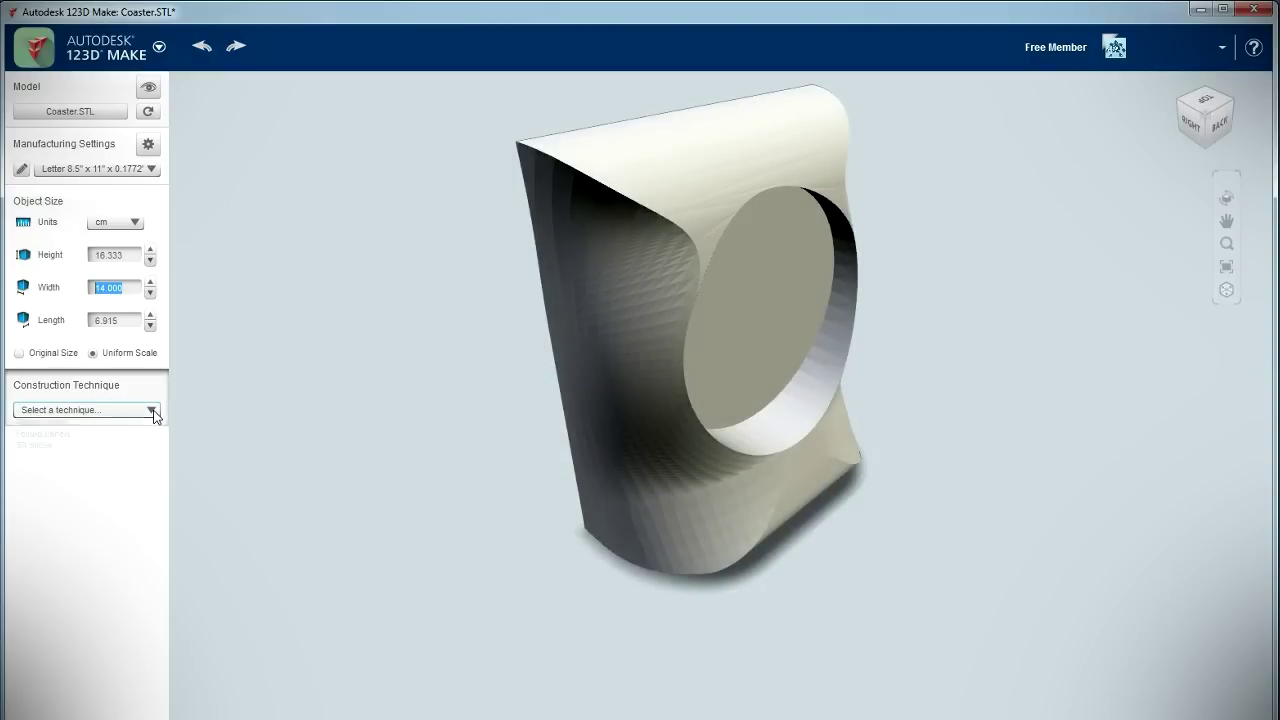
Choose Curve construction and reduce the first-axis and curve slice counts
{"action": "left_click", "coordinate": [153, 411]}
{"action": "left_click", "coordinate": [123, 435]}
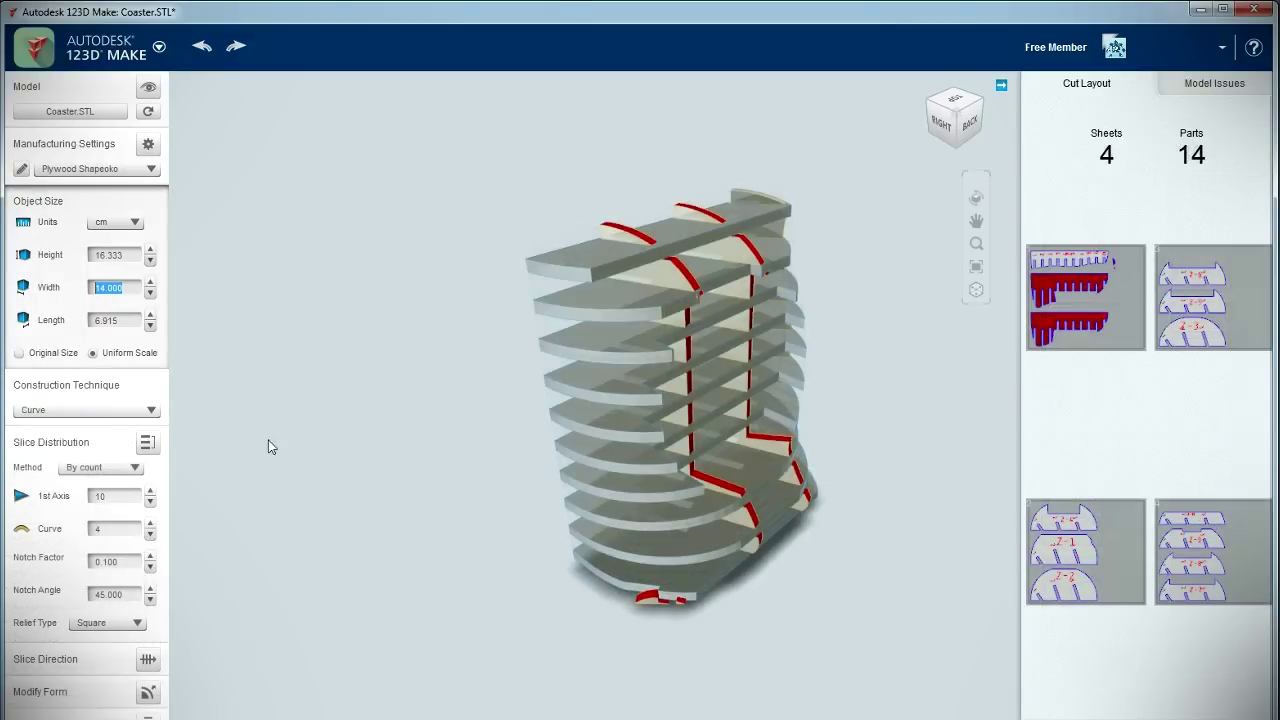
{"action": "left_click", "coordinate": [150, 503]}
{"action": "left_click", "coordinate": [150, 503]}
{"action": "left_click", "coordinate": [150, 503]}
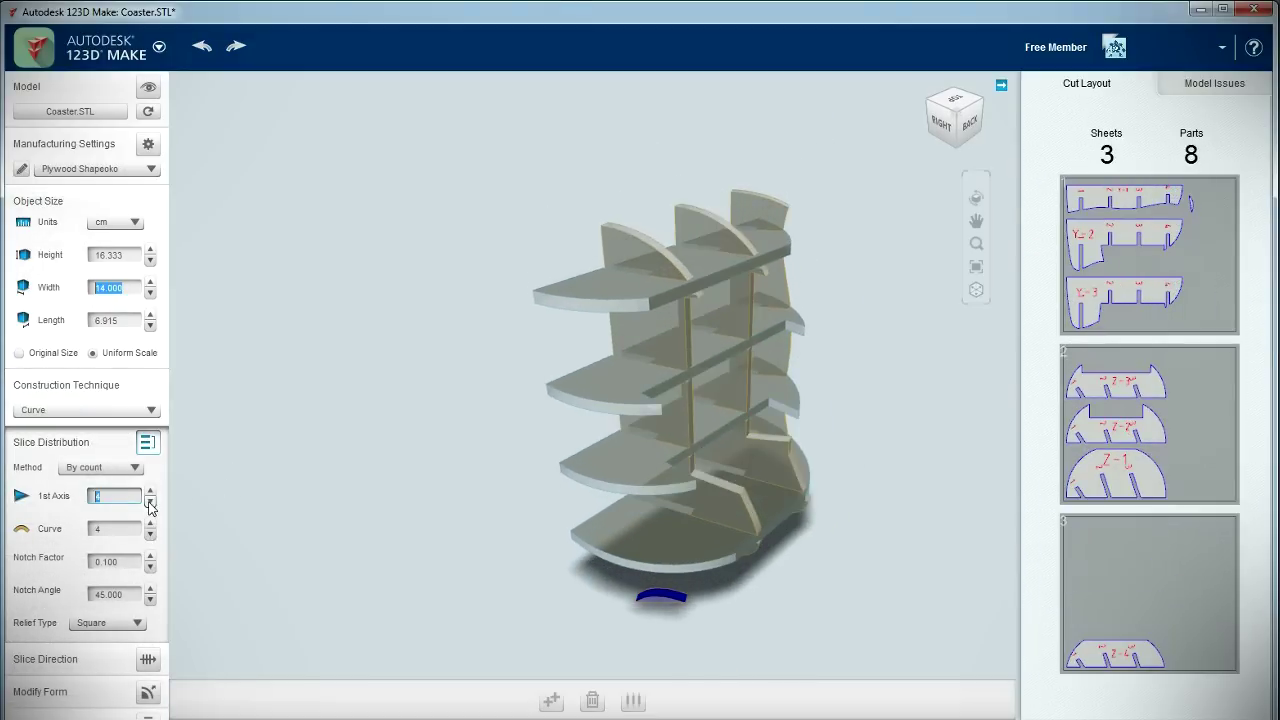
{"action": "left_click", "coordinate": [151, 532]}
{"action": "left_click", "coordinate": [151, 528]}
{"action": "left_click", "coordinate": [150, 537]}
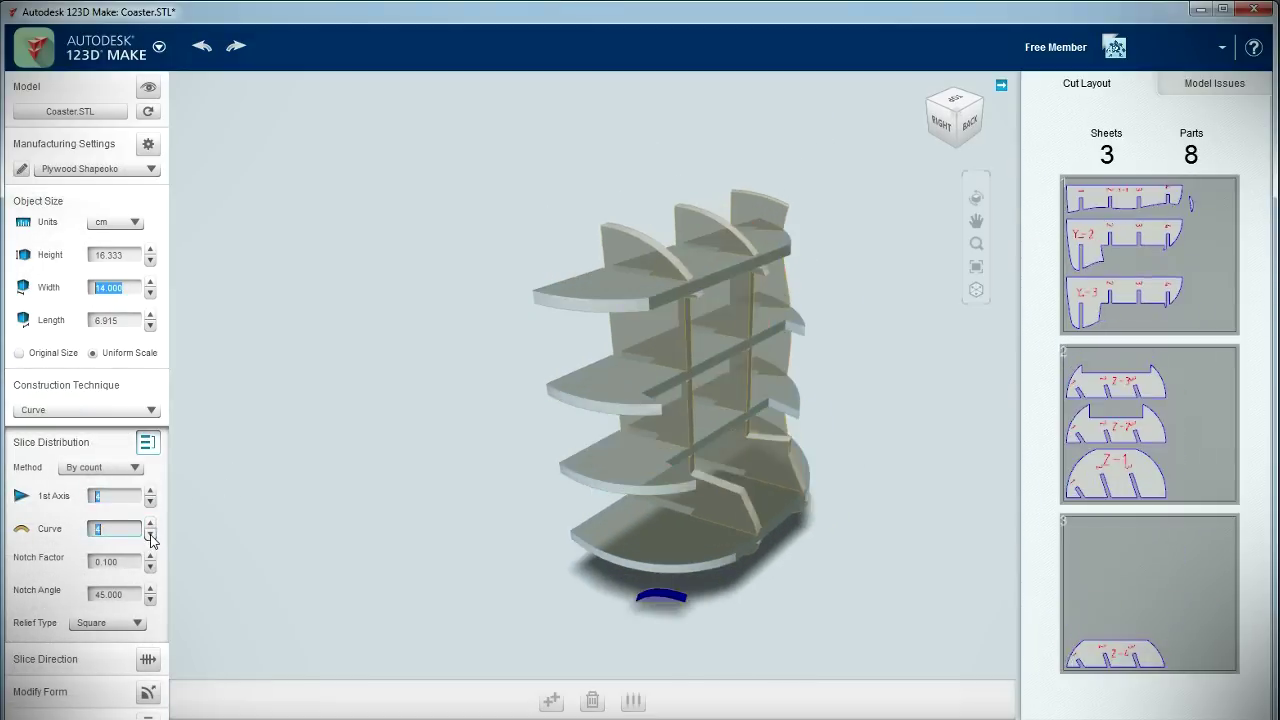
{"action": "left_click", "coordinate": [150, 537]}
{"action": "left_click", "coordinate": [151, 526]}
Rotate the slice direction around the coaster and orbit the sliced model to a new angle
{"action": "left_click", "coordinate": [148, 659]}
{"action": "left_click_drag", "start_coordinate": [720, 150], "coordinate": [337, 452]}
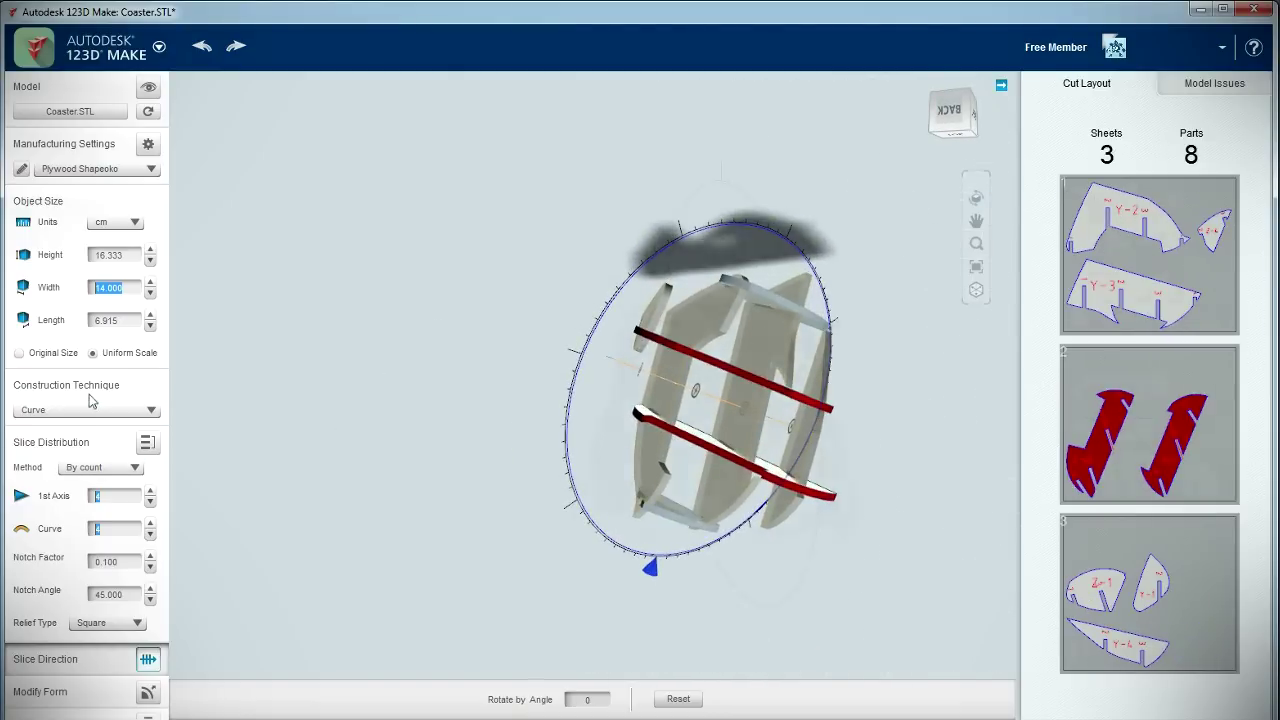
{"action": "middle_click_drag", "start_coordinate": [850, 430], "coordinate": [883, 286]}
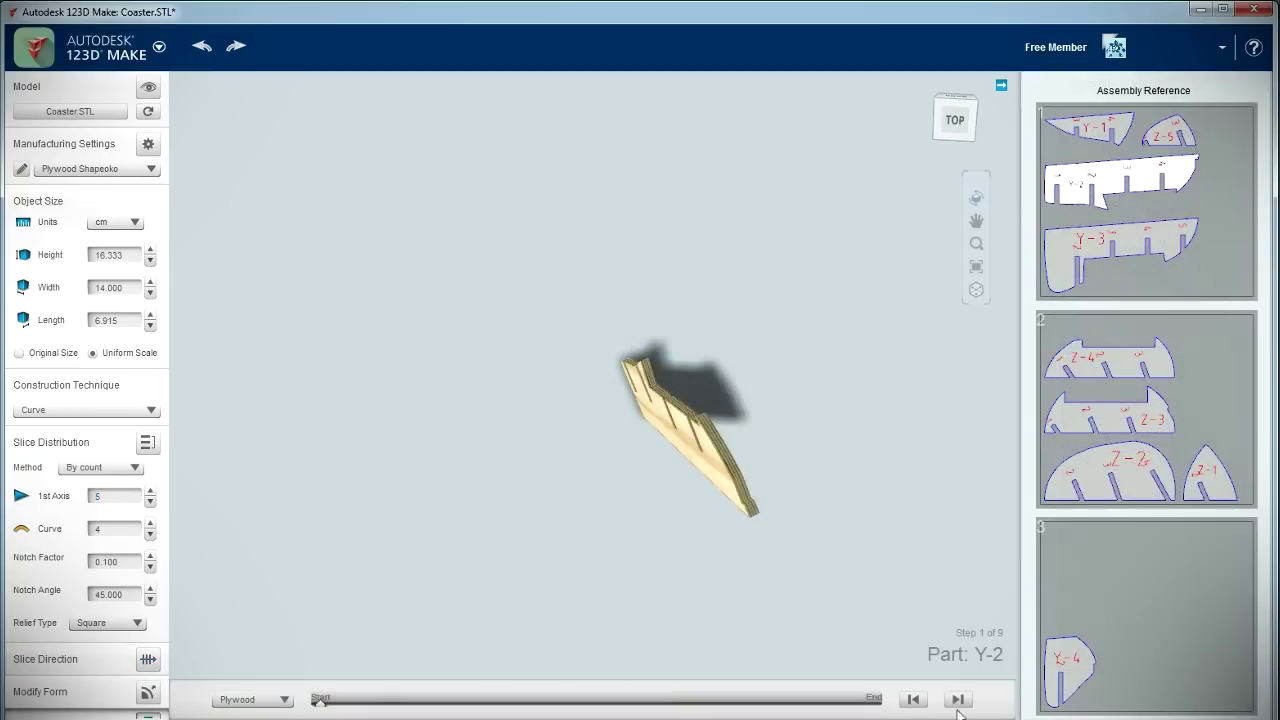
Step through all nine assembly steps of the sliced coaster
{"action": "left_click", "coordinate": [958, 699]}
{"action": "left_click", "coordinate": [958, 699]}
{"action": "left_click", "coordinate": [958, 699]}
{"action": "left_click", "coordinate": [958, 699]}
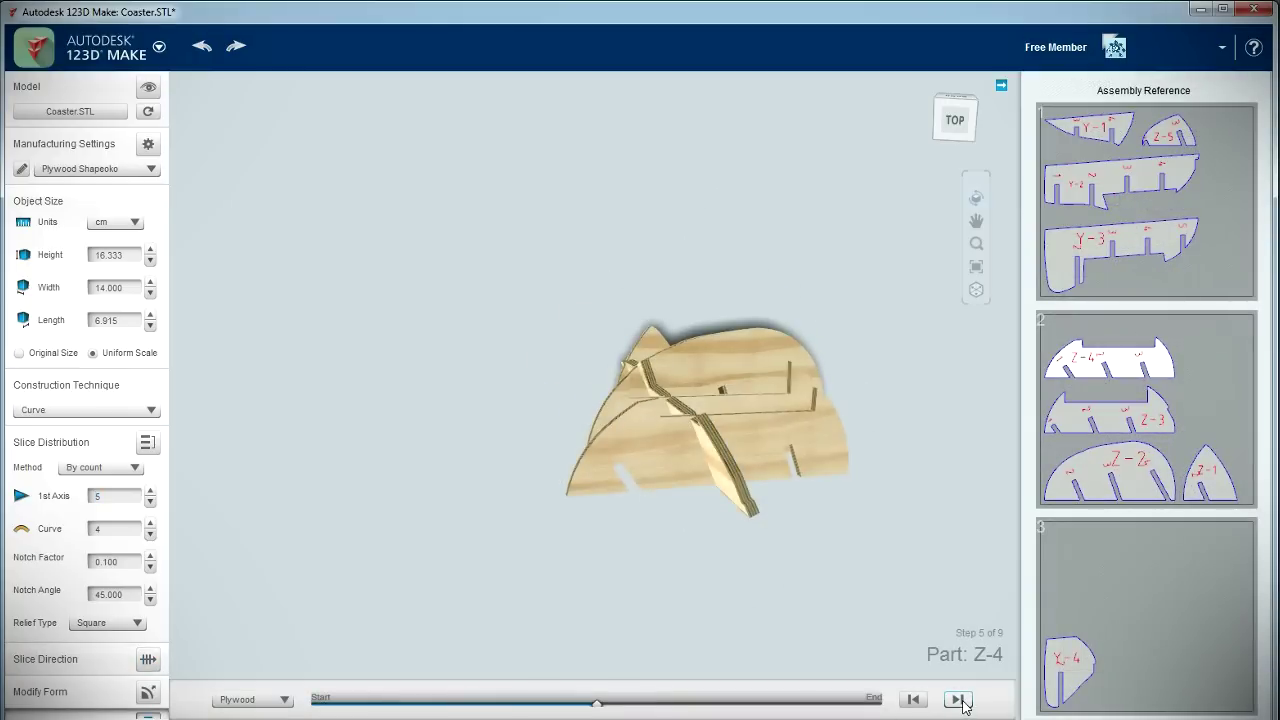
{"action": "left_click", "coordinate": [958, 699]}
{"action": "left_click", "coordinate": [958, 699]}
{"action": "left_click", "coordinate": [958, 699]}
{"action": "left_click", "coordinate": [958, 699]}
Open the cutting plans and export them as a PDF file
{"action": "left_click", "coordinate": [958, 699]}
{"action": "left_click", "coordinate": [771, 700]}
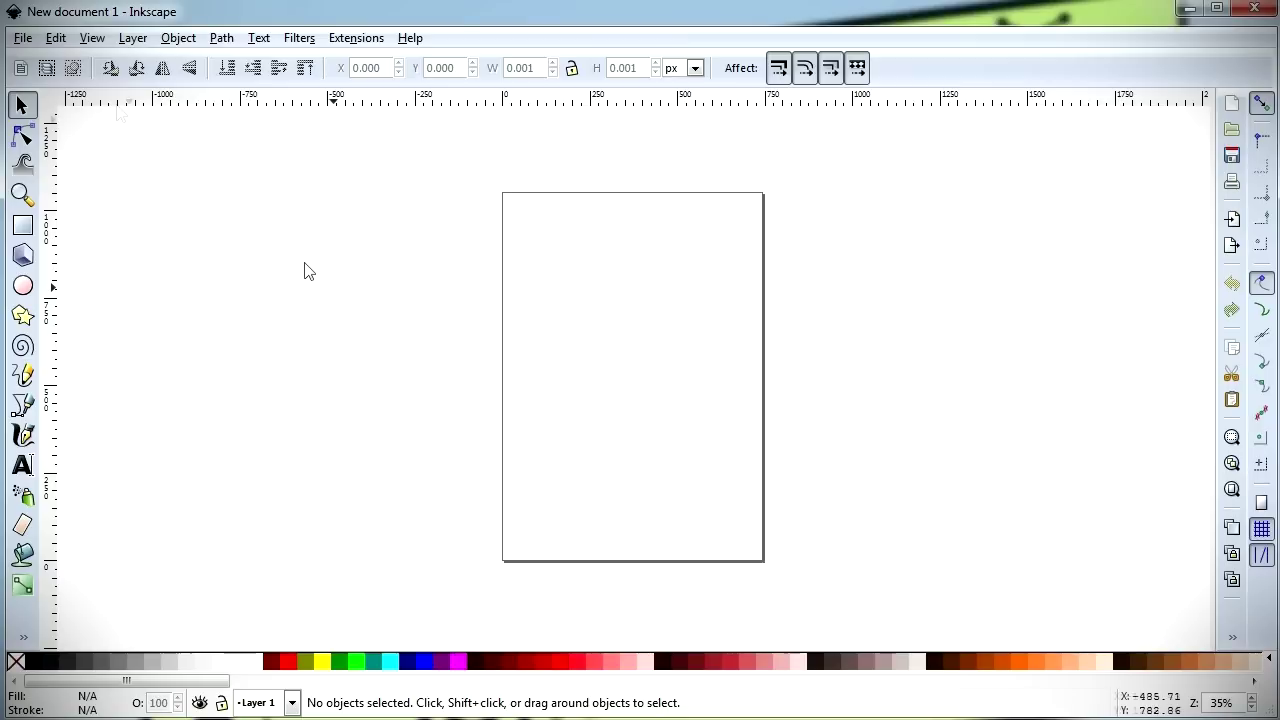
{"action": "left_click", "coordinate": [20, 38]}
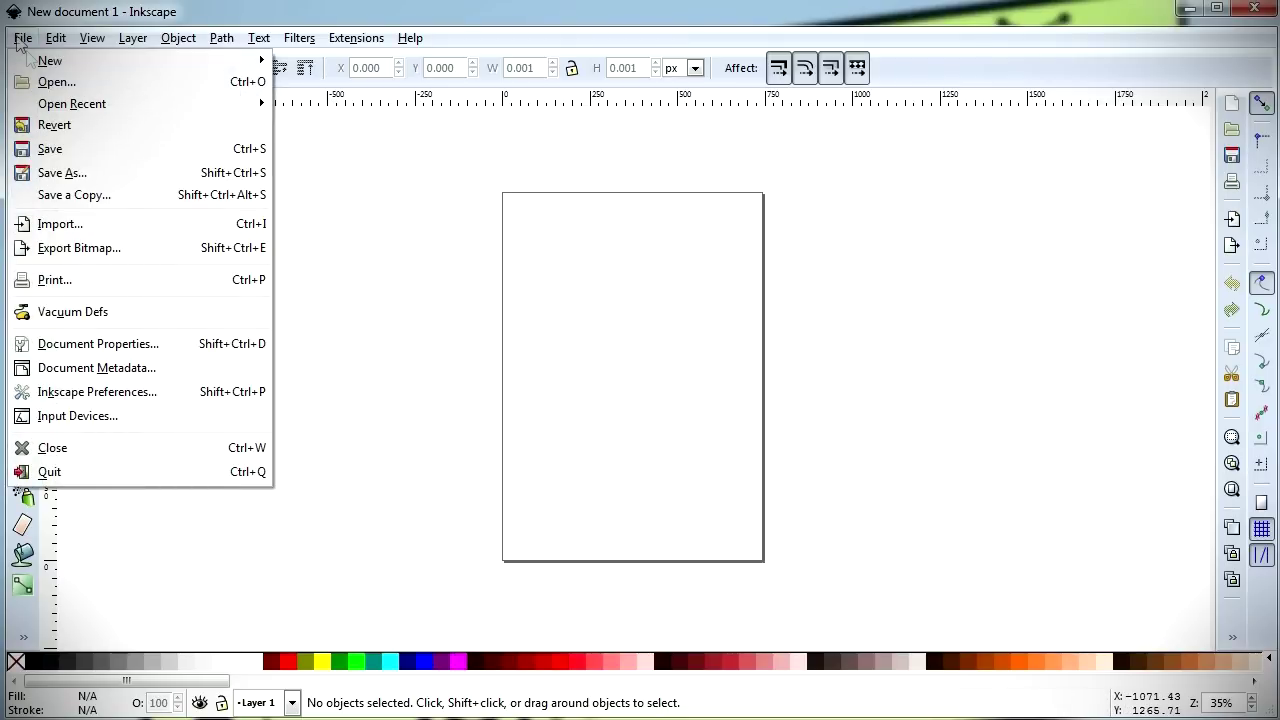
Import Coaster.pdf with page 1 selected in the PDF Import Settings
{"action": "left_click", "coordinate": [88, 232]}
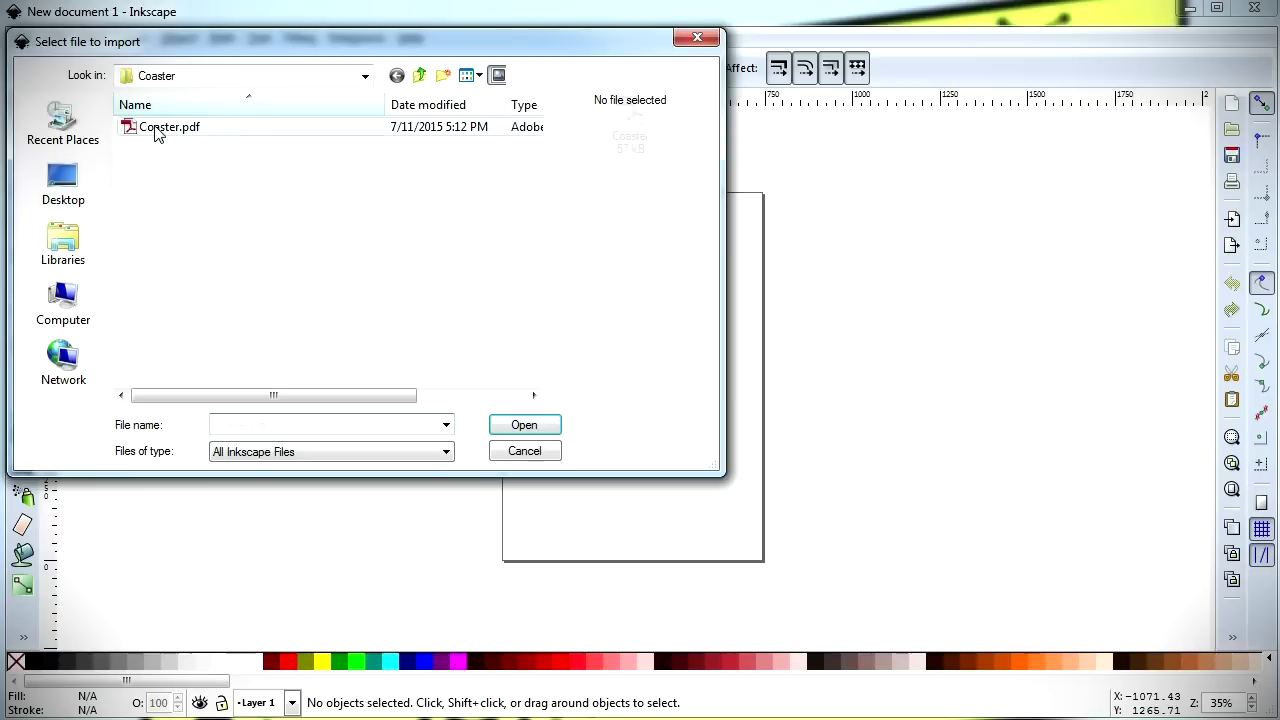
{"action": "double_click", "coordinate": [155, 133]}
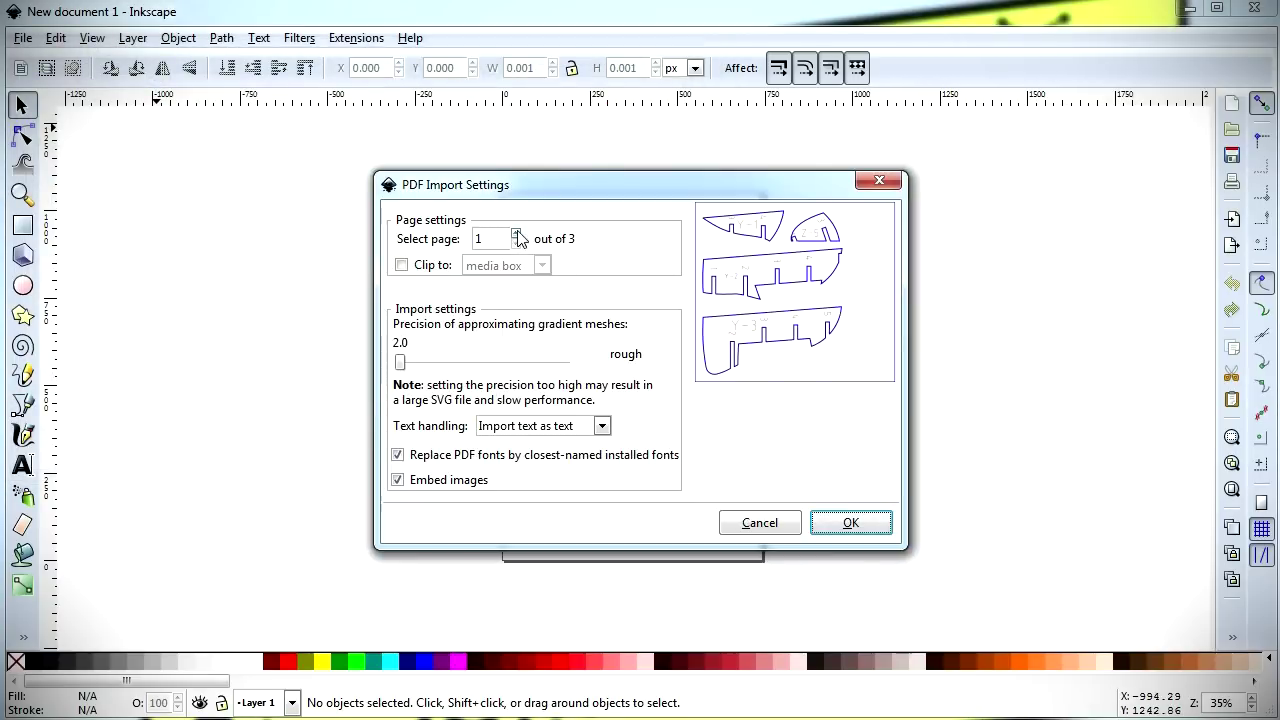
{"action": "left_click", "coordinate": [517, 234]}
{"action": "left_click", "coordinate": [517, 234]}
{"action": "left_click", "coordinate": [516, 245]}
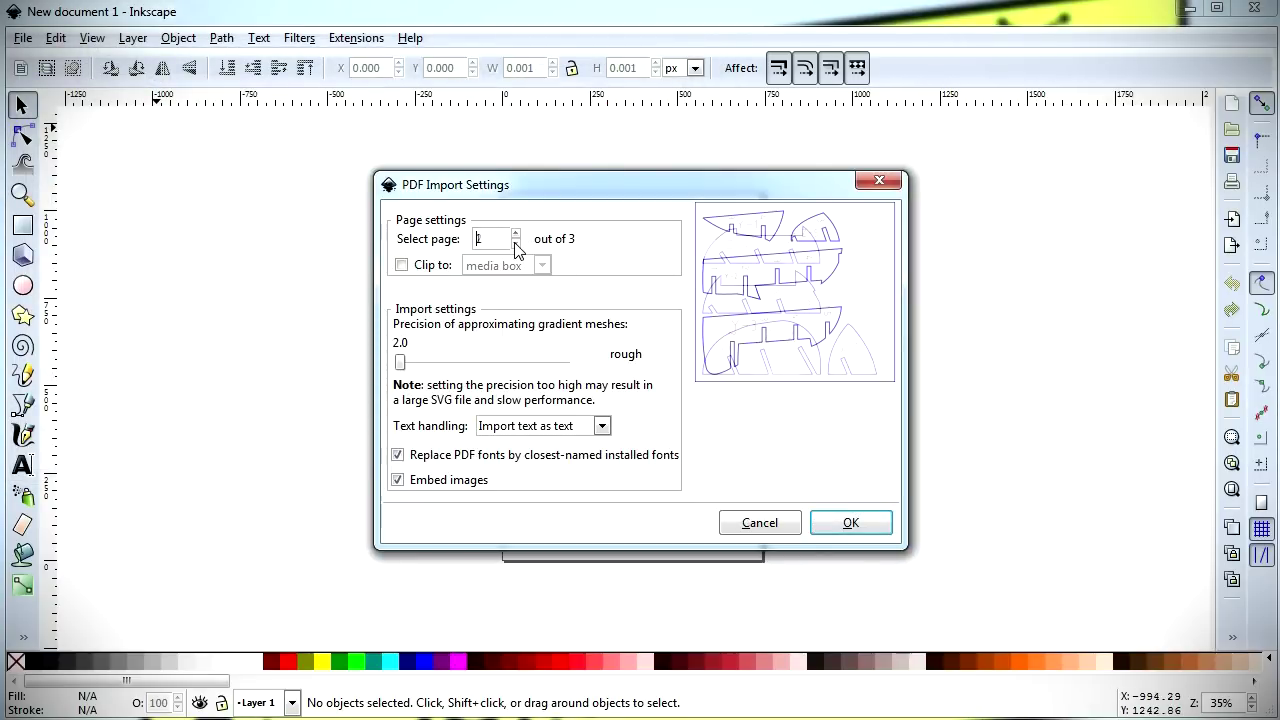
{"action": "left_click", "coordinate": [516, 245]}
{"action": "left_click", "coordinate": [846, 524]}
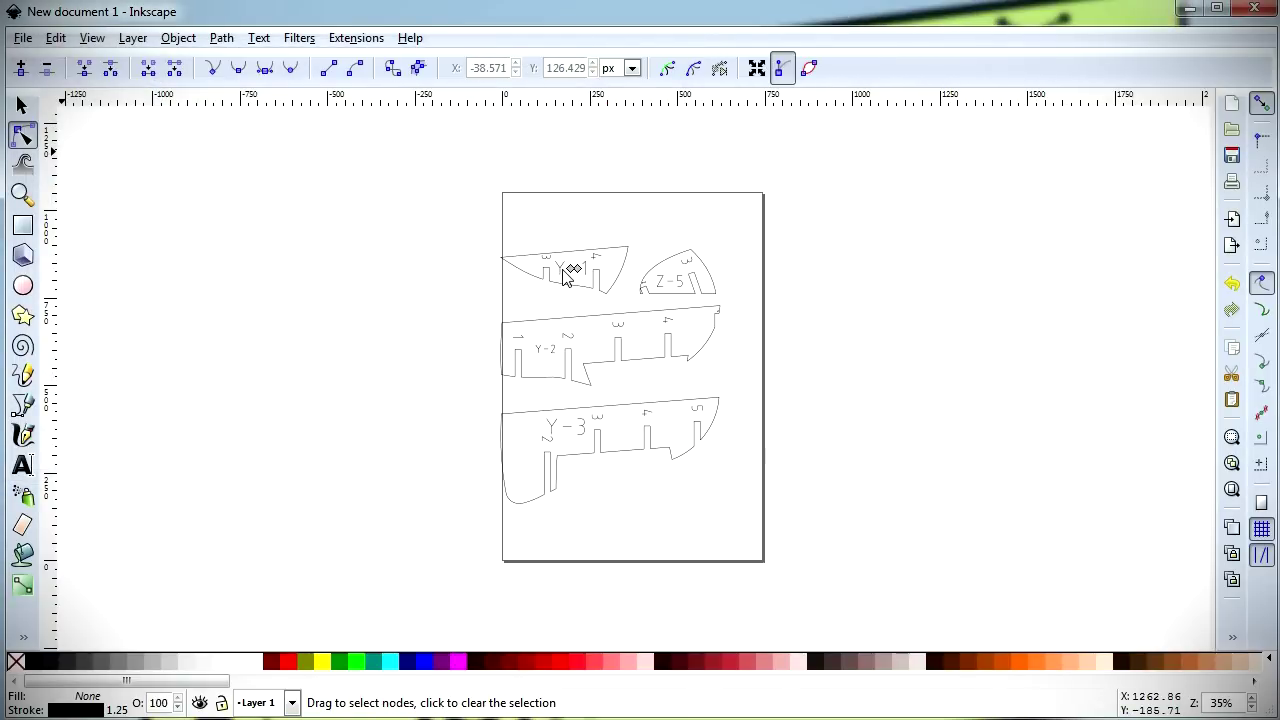
{"action": "scroll", "coordinate": [565, 275], "scroll_direction": "up", "scroll_amount": 3, "text": "ctrl"}
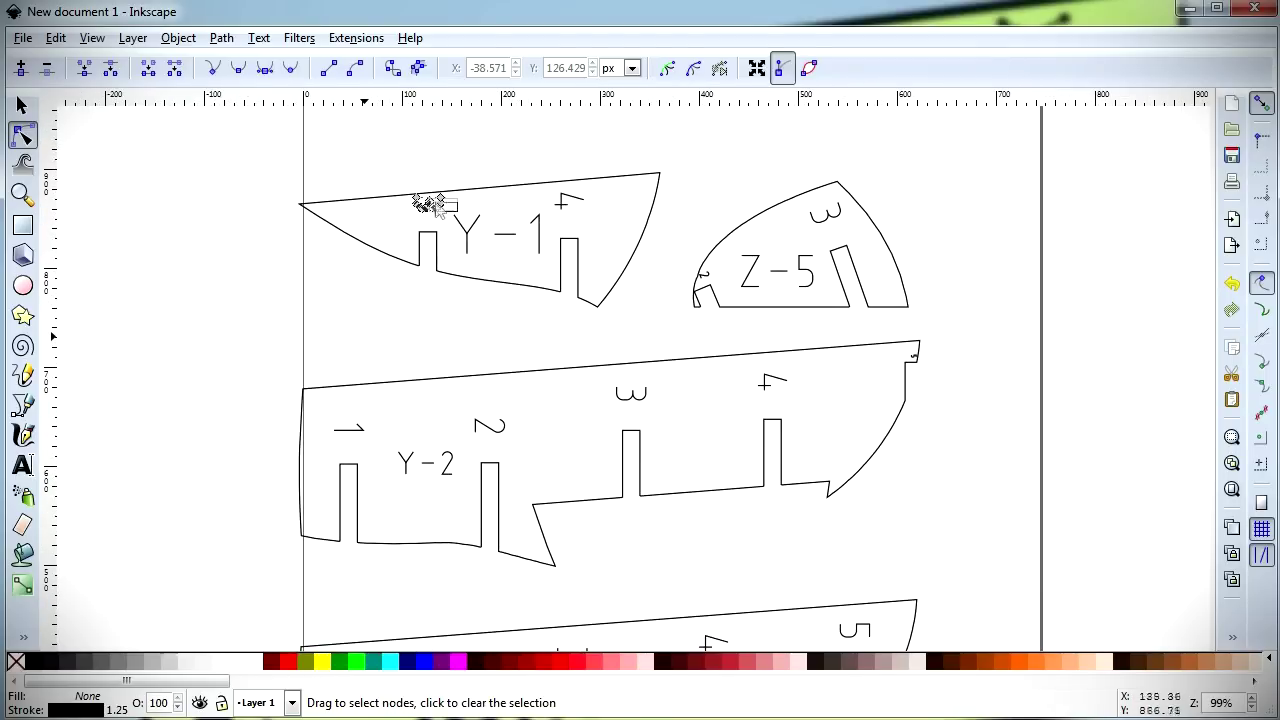
Delete the Y-1 and Z-5 labels from the first two slice parts
{"action": "left_click_drag", "start_coordinate": [437, 207], "coordinate": [551, 271]}
{"action": "key", "text": "Delete"}
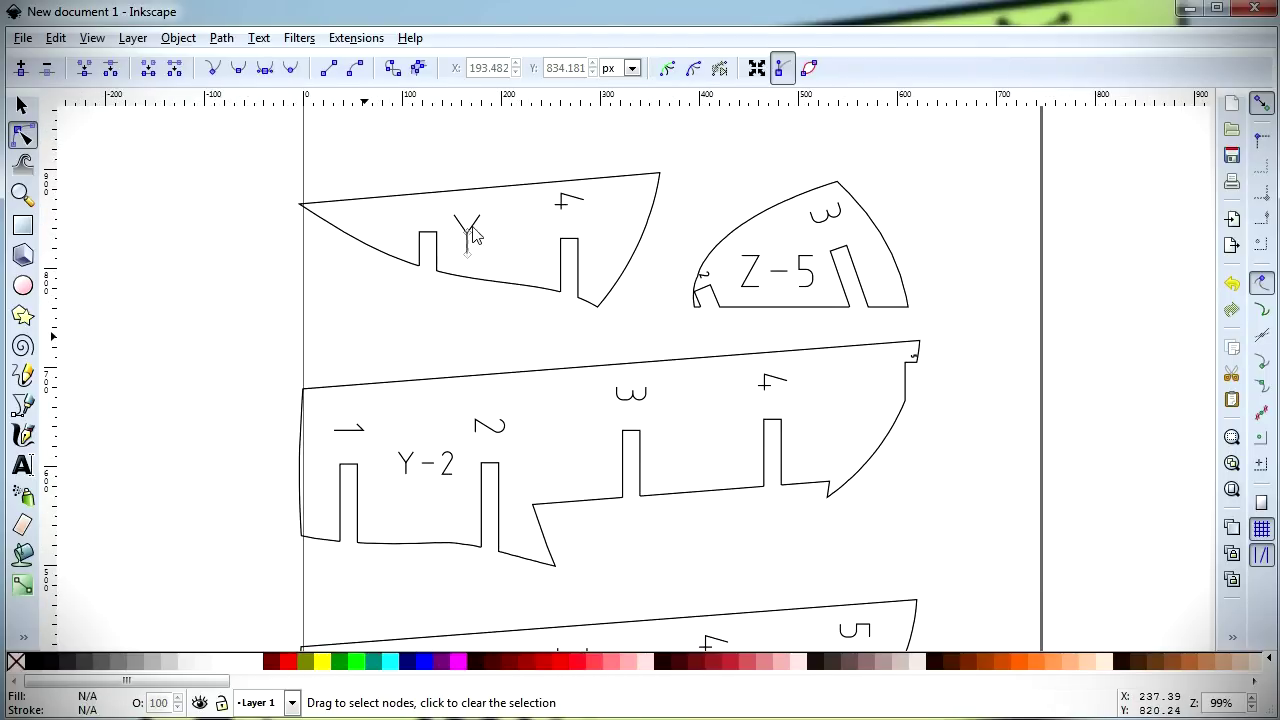
{"action": "left_click_drag", "start_coordinate": [446, 206], "coordinate": [520, 292]}
{"action": "key", "text": "Delete"}
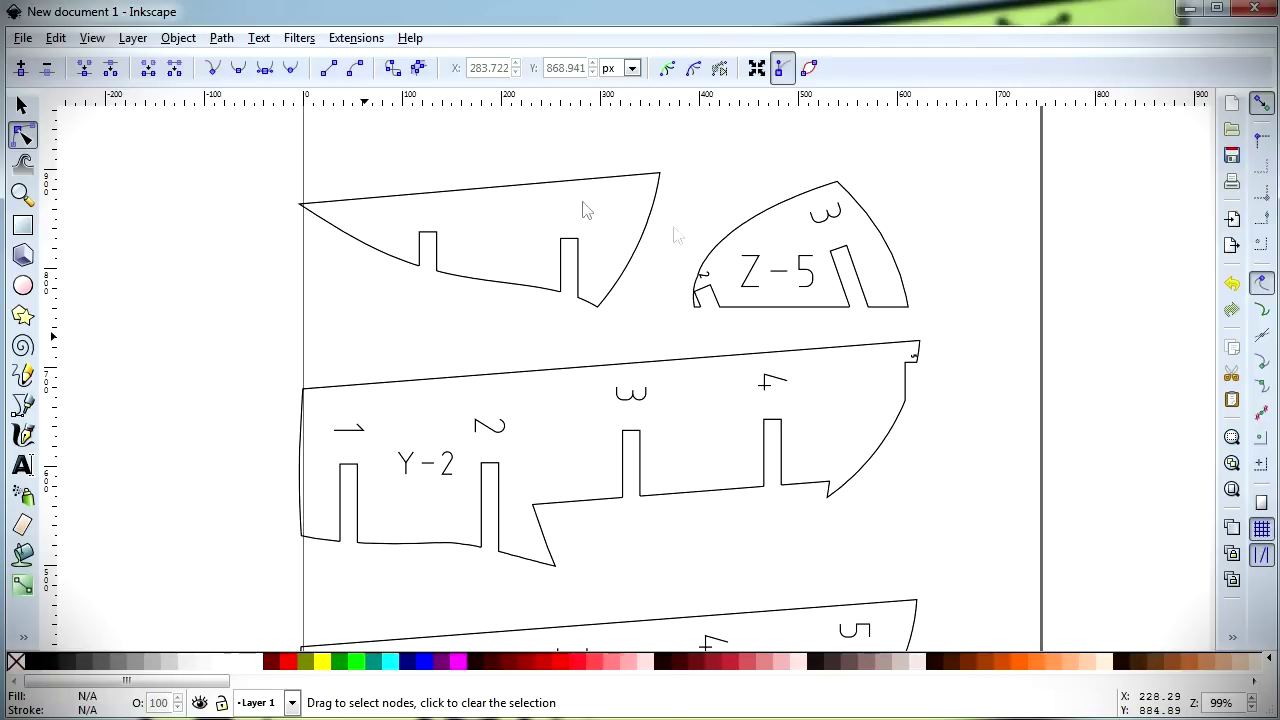
{"action": "left_click_drag", "start_coordinate": [732, 241], "coordinate": [806, 312]}
{"action": "key", "text": "Delete"}
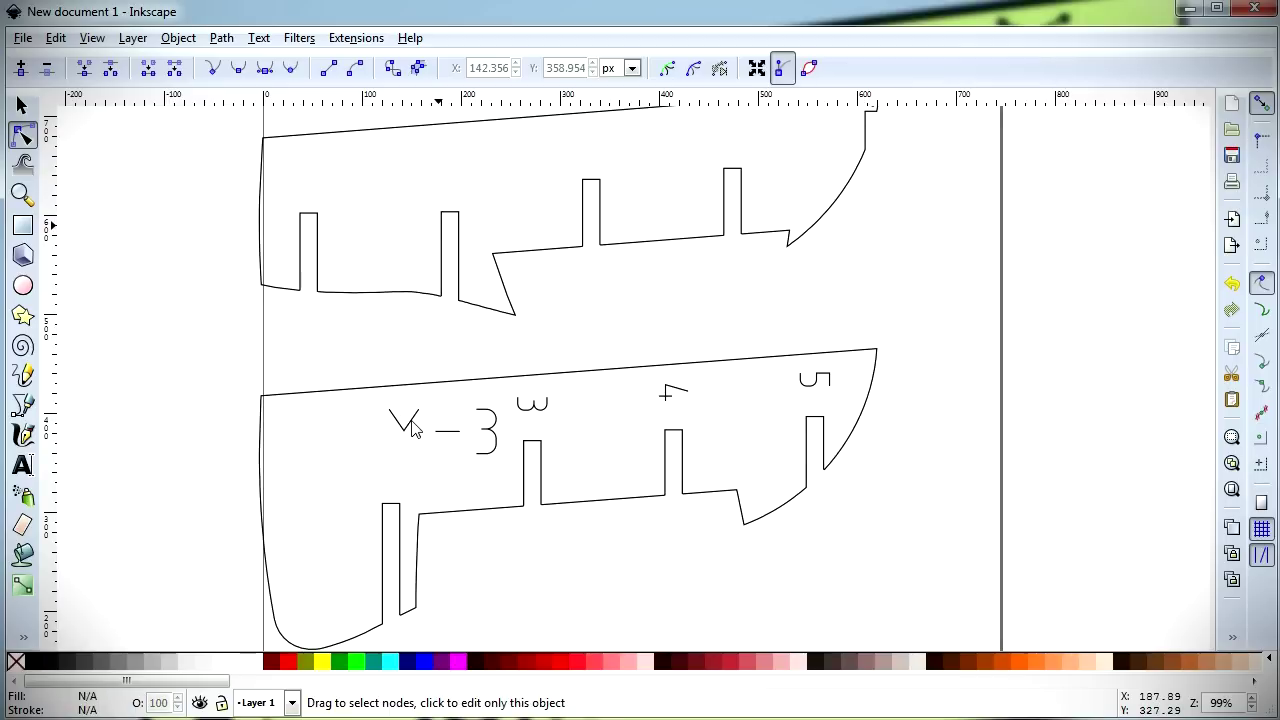
Delete the Y-3 label and the remaining stray numbers from the other parts
{"action": "left_click_drag", "start_coordinate": [390, 410], "coordinate": [457, 448]}
{"action": "key", "text": "Delete"}
{"action": "key", "text": "Delete"}
{"action": "left_click_drag", "start_coordinate": [442, 388], "coordinate": [542, 494]}
{"action": "key", "text": "Delete"}
{"action": "left_click_drag", "start_coordinate": [502, 388], "coordinate": [556, 436]}
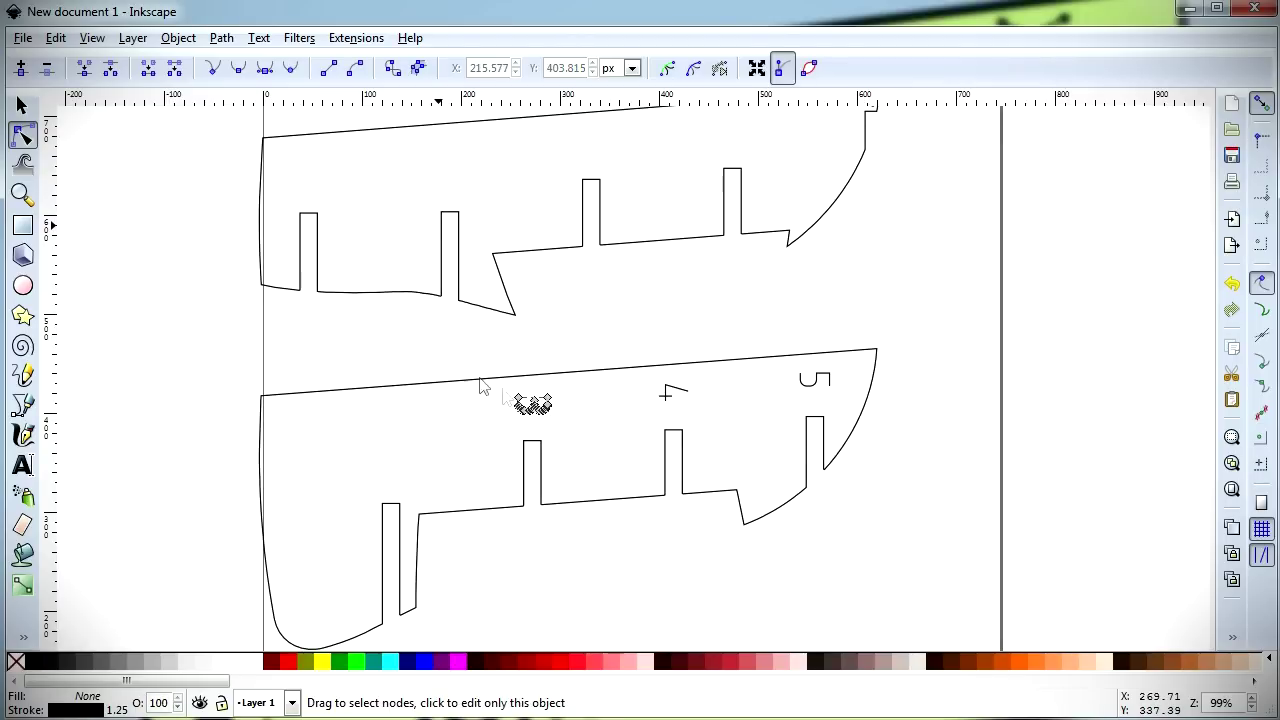
{"action": "key", "text": "Delete"}
{"action": "left_click_drag", "start_coordinate": [640, 375], "coordinate": [700, 412]}
{"action": "key", "text": "Delete"}
{"action": "key", "text": "Delete"}
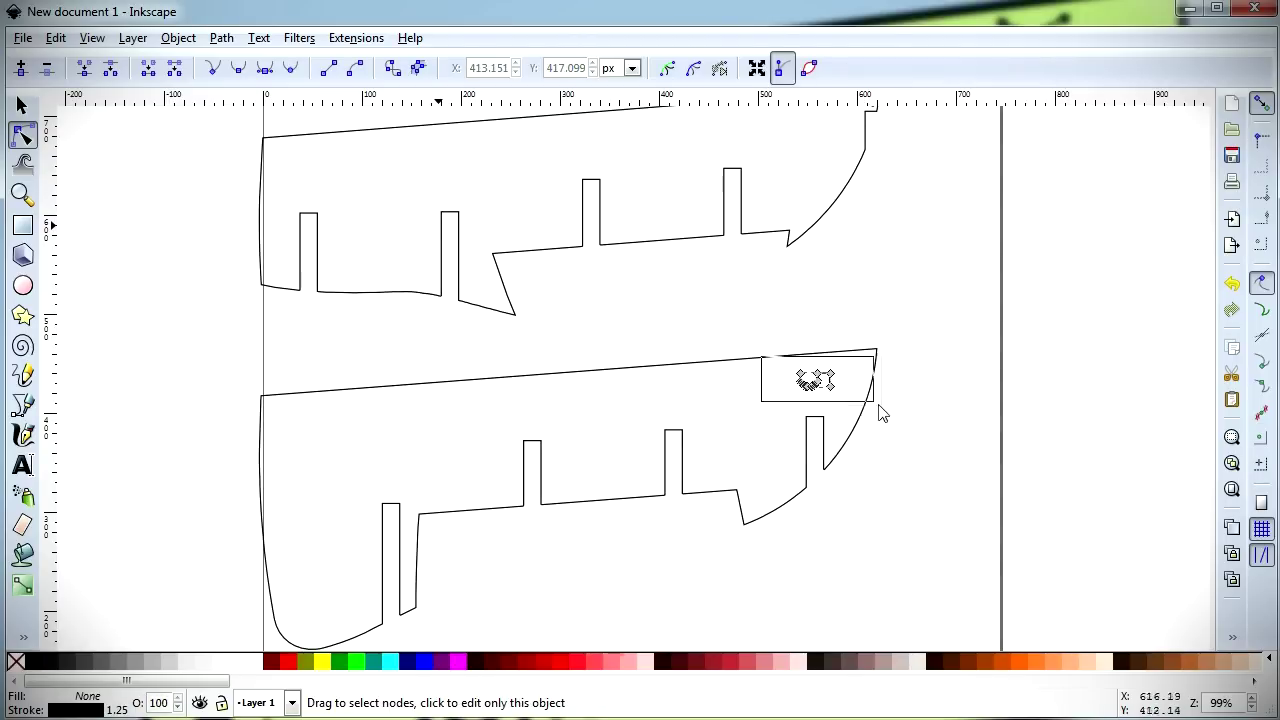
Fit the page in view and open Document Properties
{"action": "key", "text": "Escape"}
{"action": "key", "text": "5"}
{"action": "left_click", "coordinate": [22, 37]}
{"action": "left_click", "coordinate": [88, 343]}
{"action": "left_click_drag", "start_coordinate": [1200, 10], "coordinate": [938, 58]}
Resize the page to fit the drawing and close Document Properties
{"action": "left_click", "coordinate": [907, 500]}
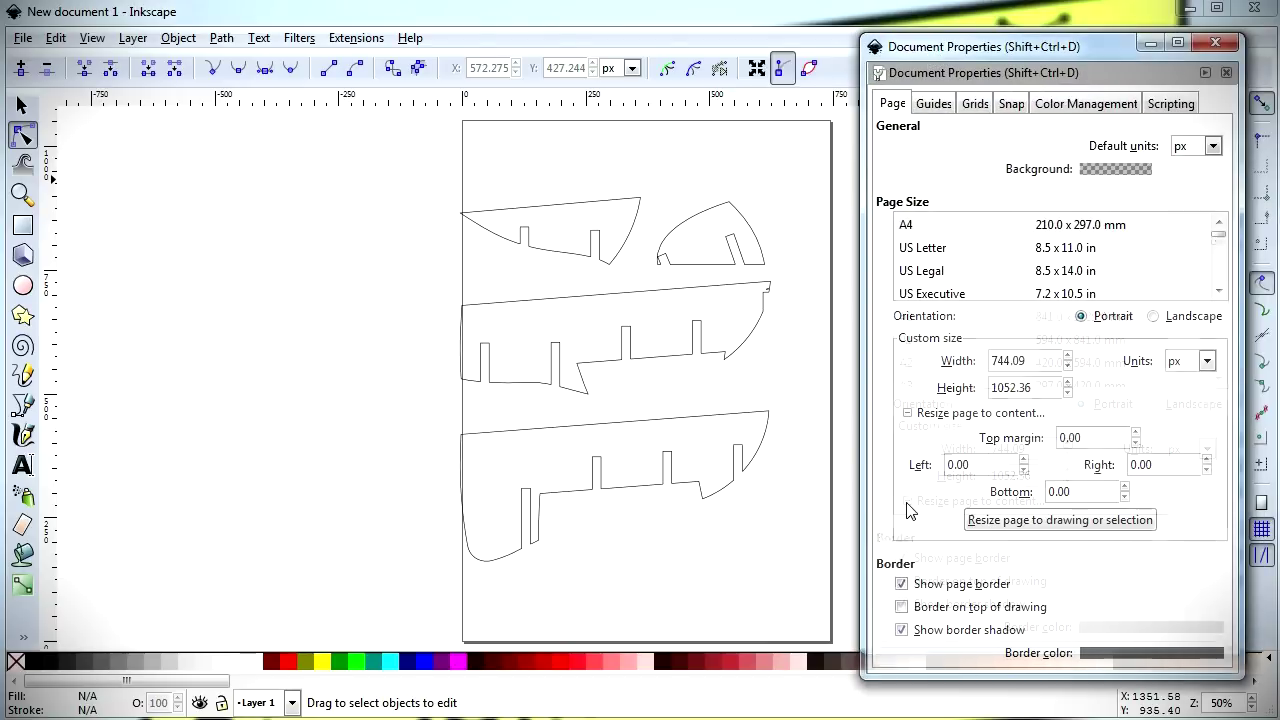
{"action": "left_click", "coordinate": [980, 522]}
{"action": "left_click", "coordinate": [1215, 43]}
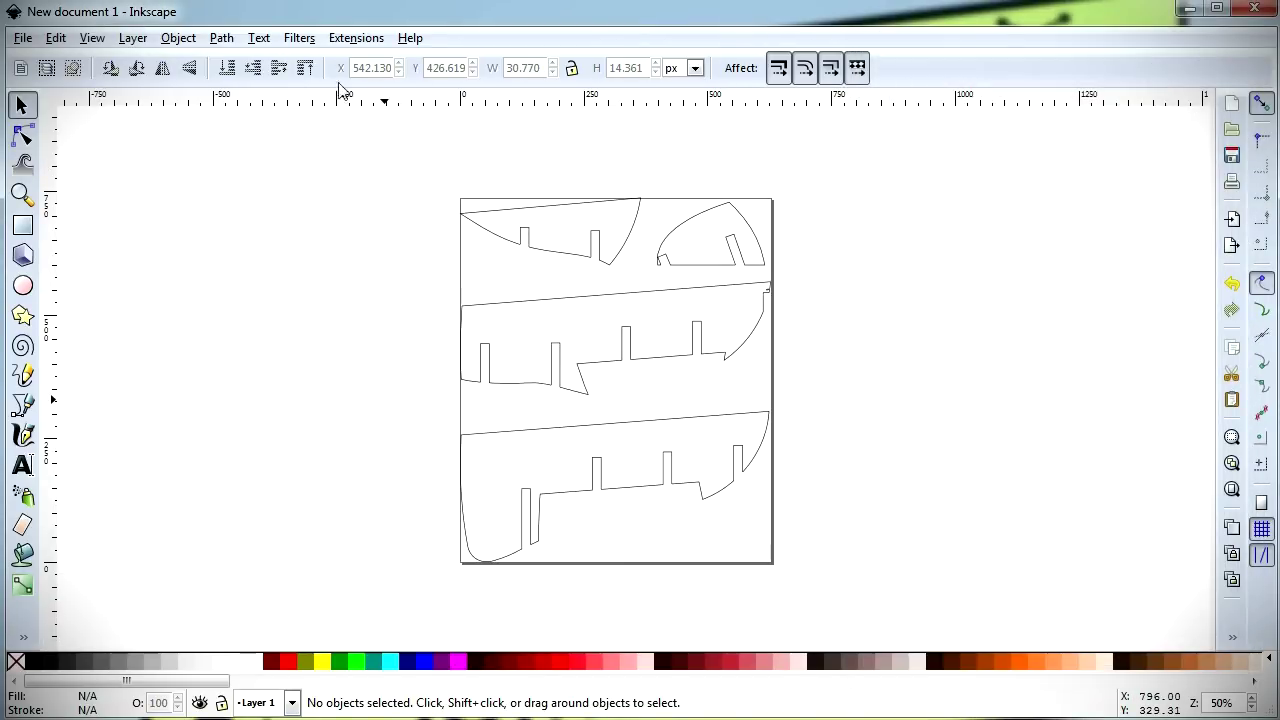
Save the drawing as an SVG named coaster1
{"action": "left_click", "coordinate": [22, 37]}
{"action": "left_click", "coordinate": [100, 175]}
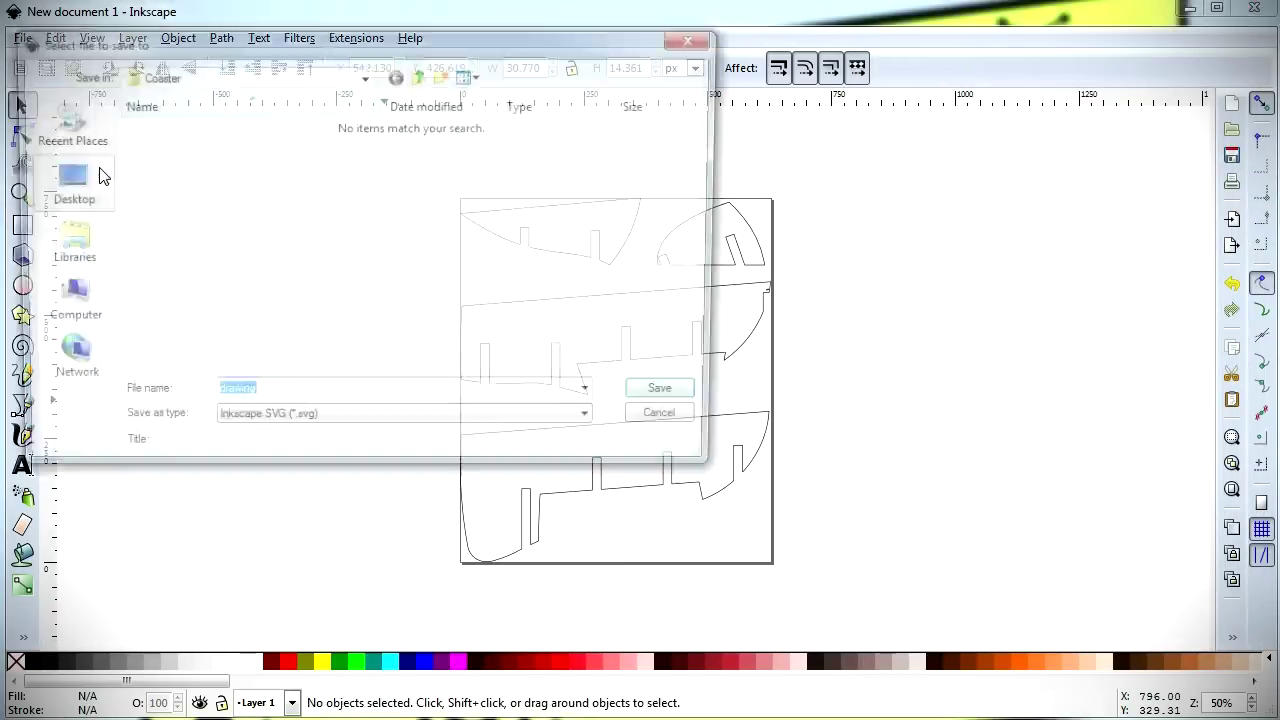
{"action": "type", "text": "com/technologies/easel"}
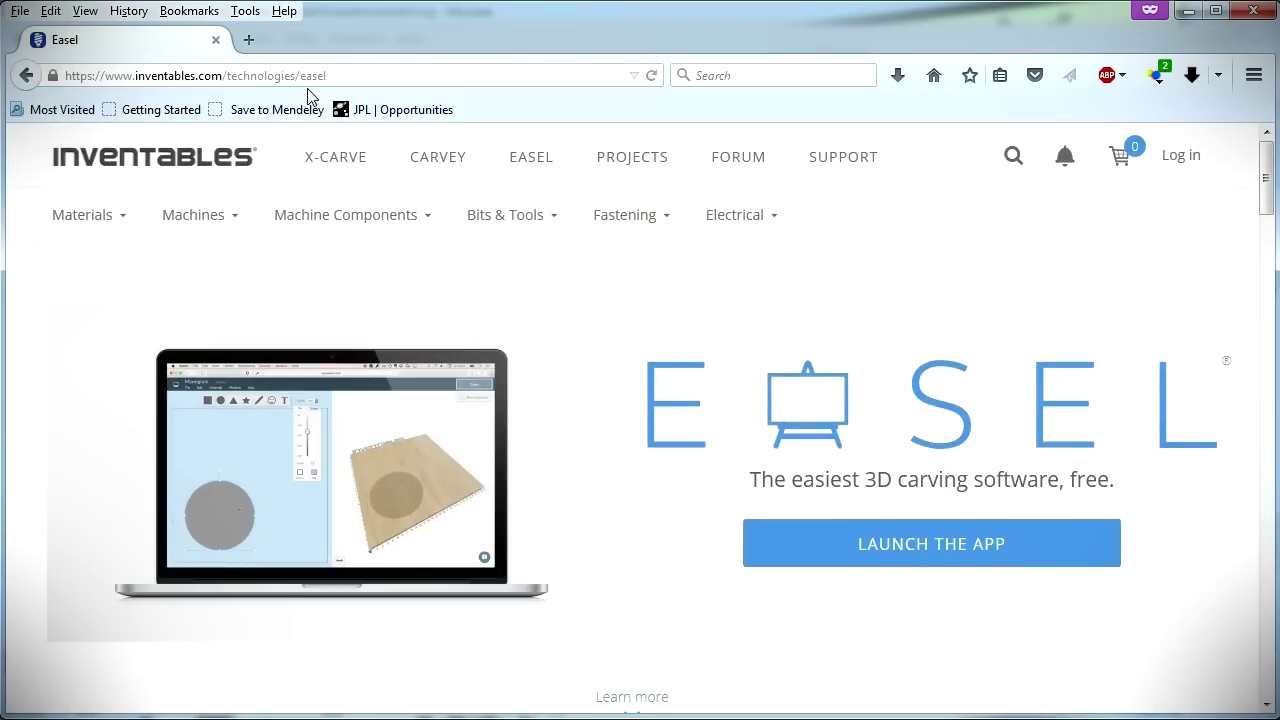
Sign in to Easel and import the coaster1 SVG into a new project
{"action": "left_click", "coordinate": [830, 546]}
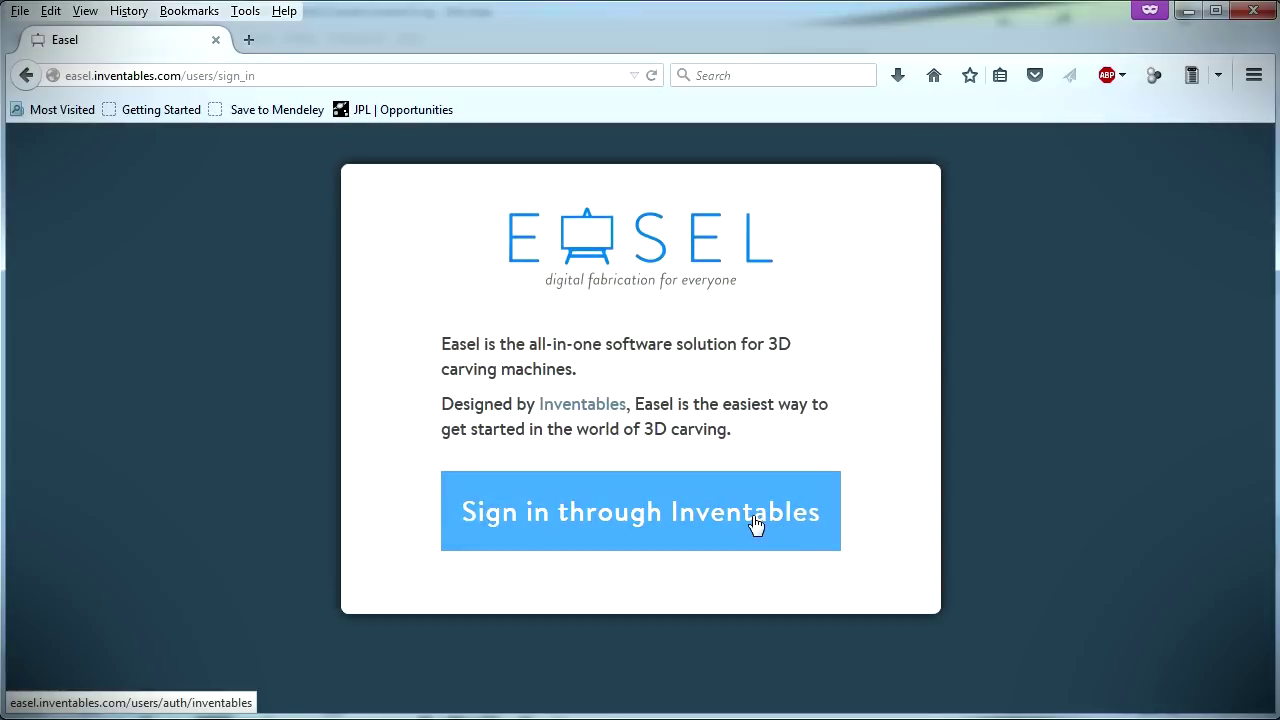
{"action": "left_click", "coordinate": [755, 523]}
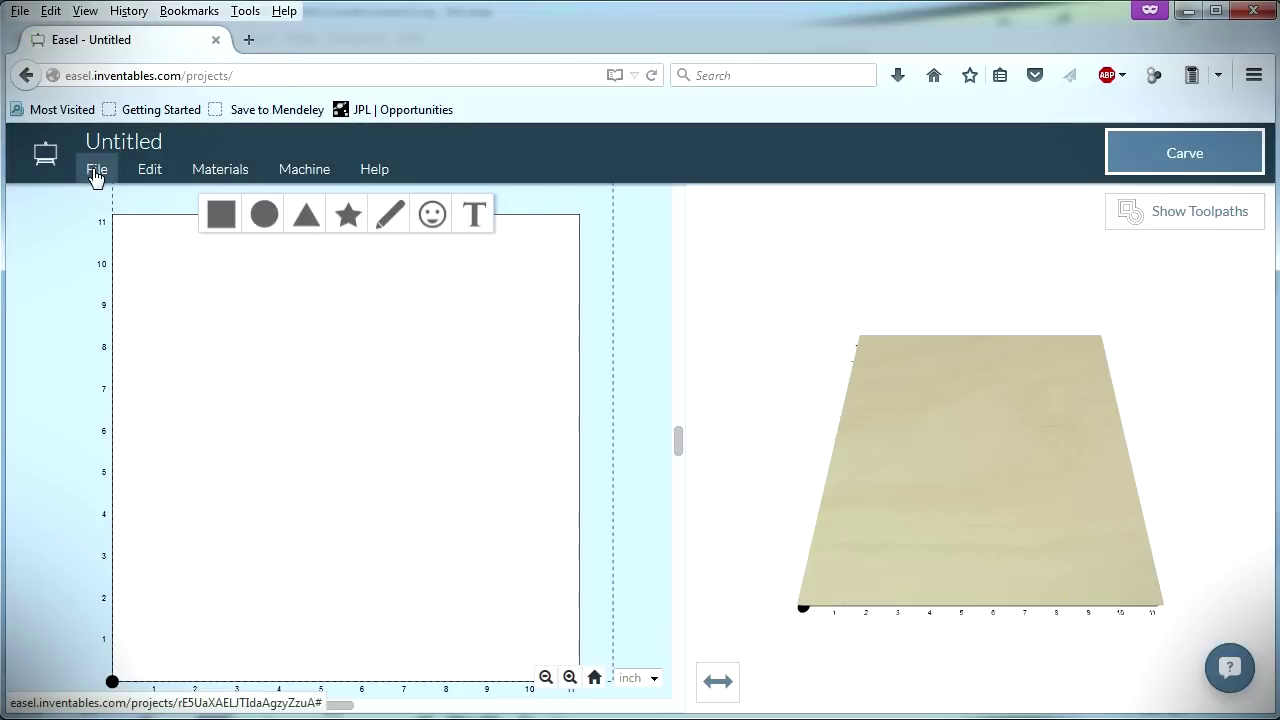
{"action": "left_click", "coordinate": [96, 168]}
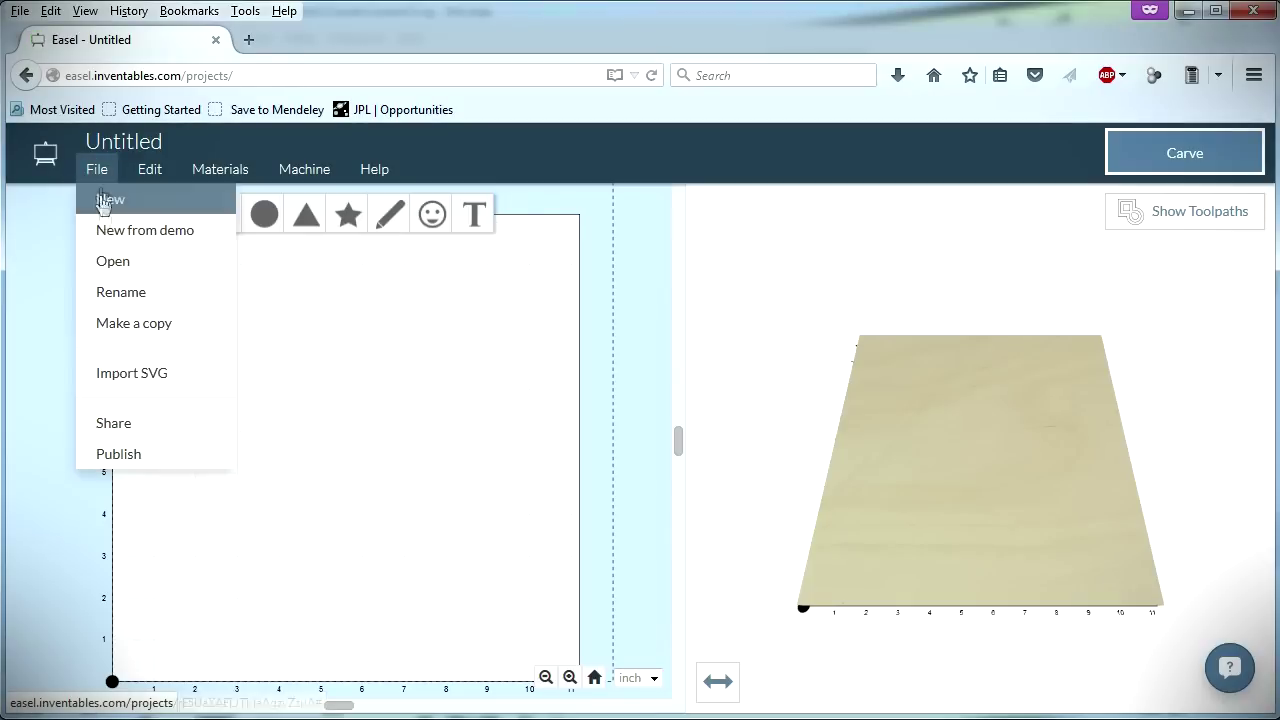
{"action": "left_click", "coordinate": [131, 372]}
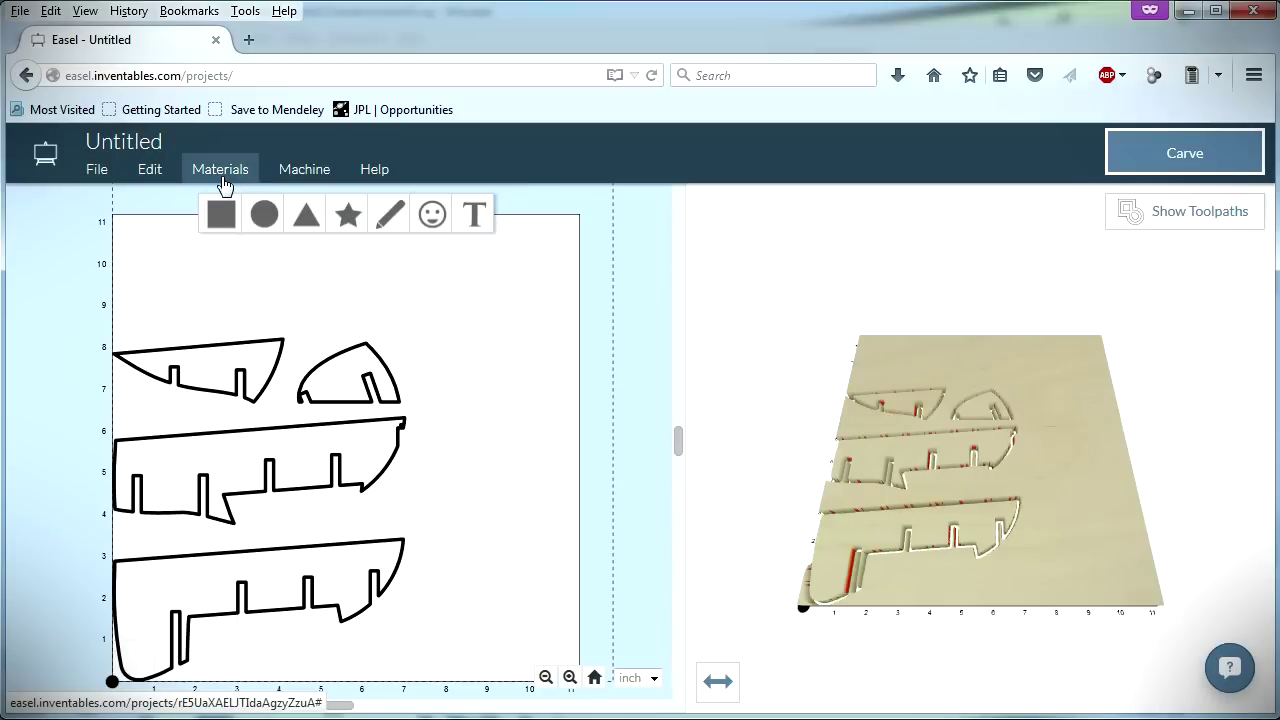
Set the Birch material to X 10.00 in, Y 10.00 in and Z 0.21 in
{"action": "left_click", "coordinate": [222, 184]}
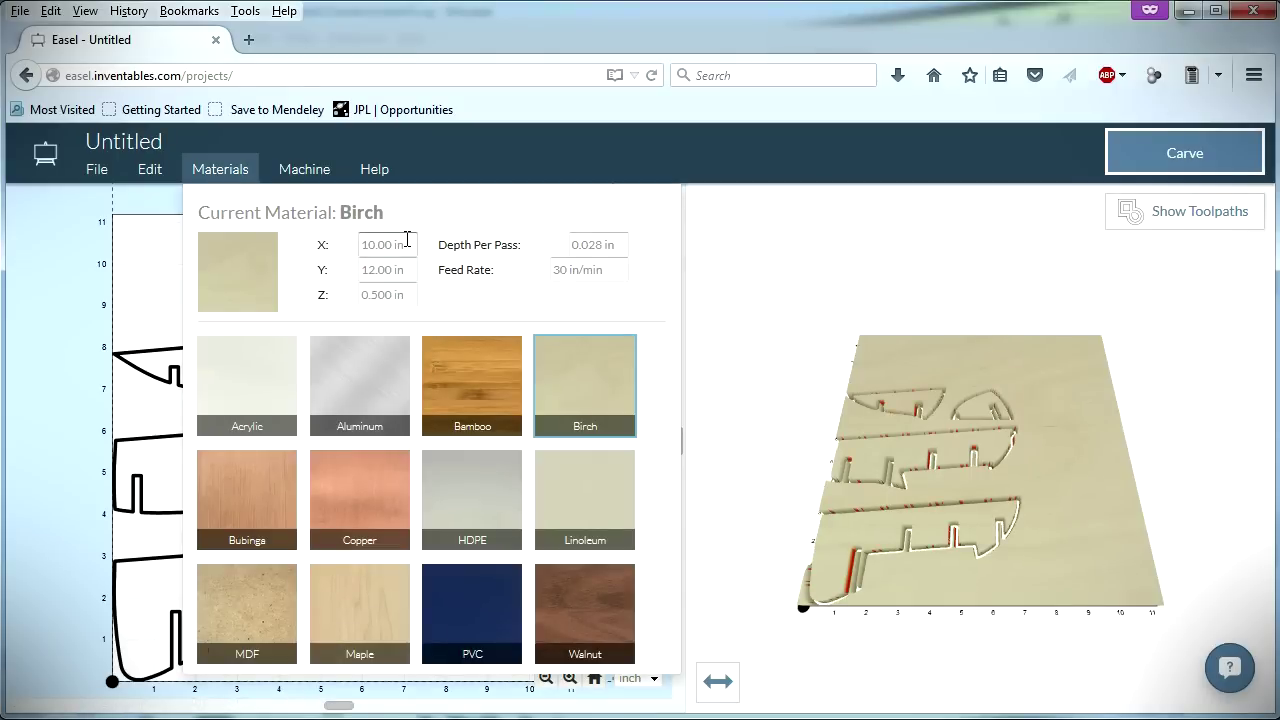
{"action": "left_click", "coordinate": [371, 269]}
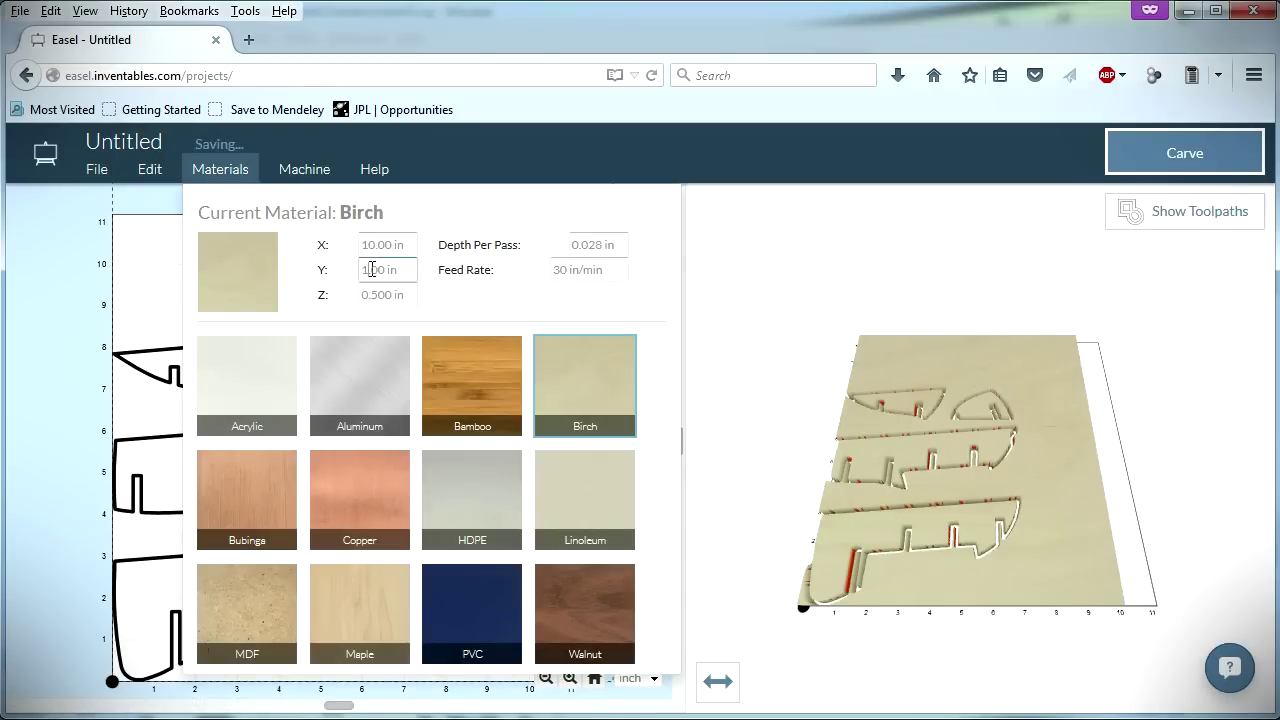
{"action": "left_click", "coordinate": [375, 296]}
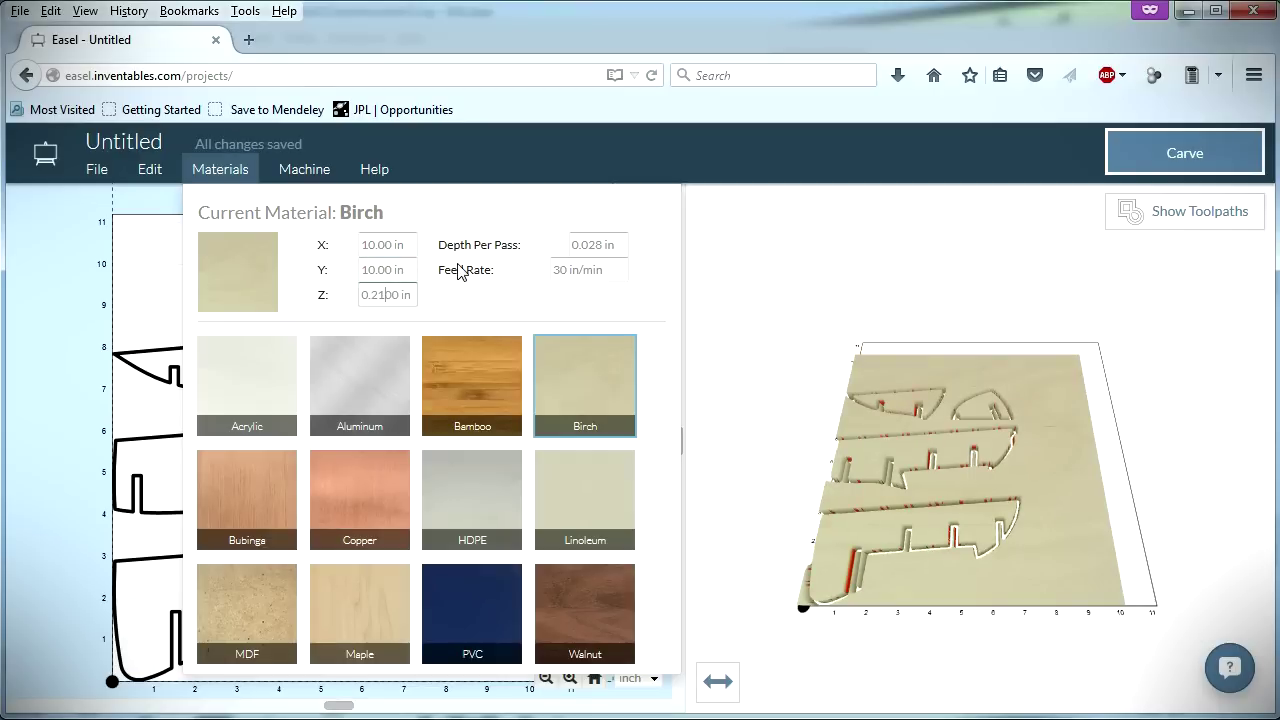
{"action": "key", "text": "Return"}
Select the four coaster parts, set their cut to On Path, and show the toolpaths
{"action": "left_click", "coordinate": [251, 342]}
{"action": "left_click", "coordinate": [390, 374], "text": "shift"}
{"action": "left_click", "coordinate": [388, 463], "text": "shift"}
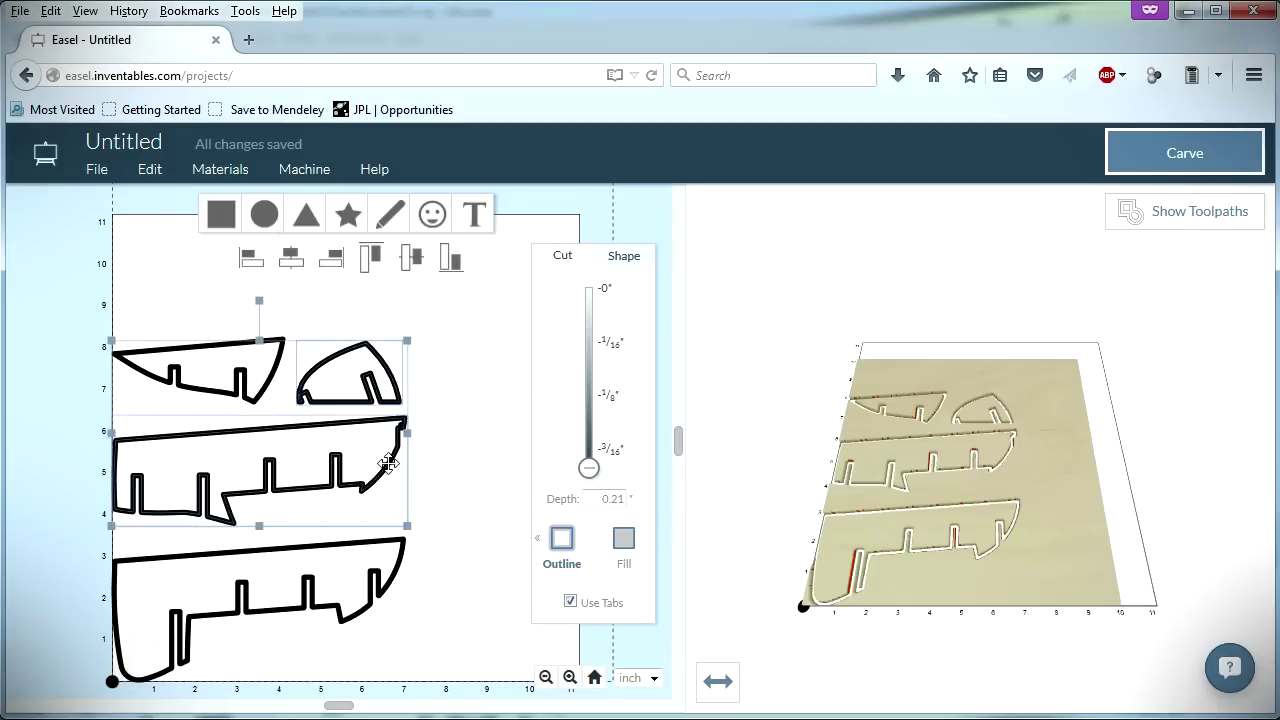
{"action": "left_click", "coordinate": [400, 540], "text": "shift"}
{"action": "mouse_move", "coordinate": [553, 543]}
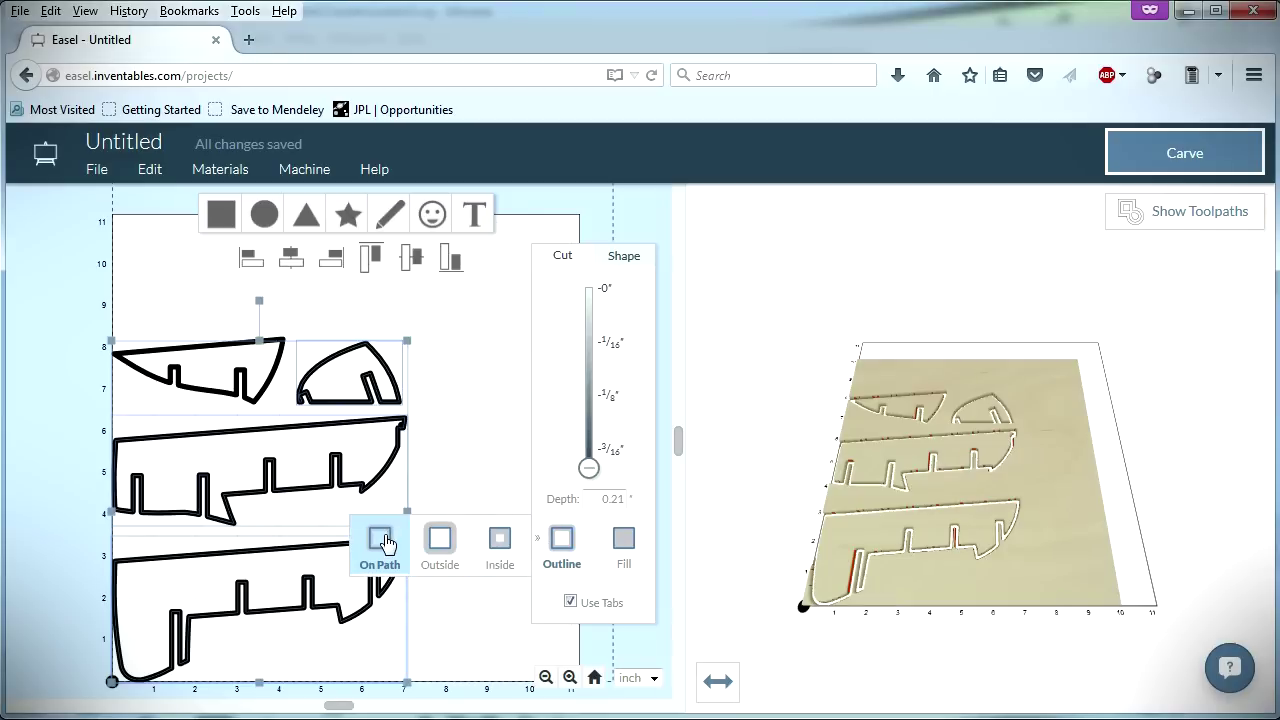
{"action": "left_click", "coordinate": [462, 448]}
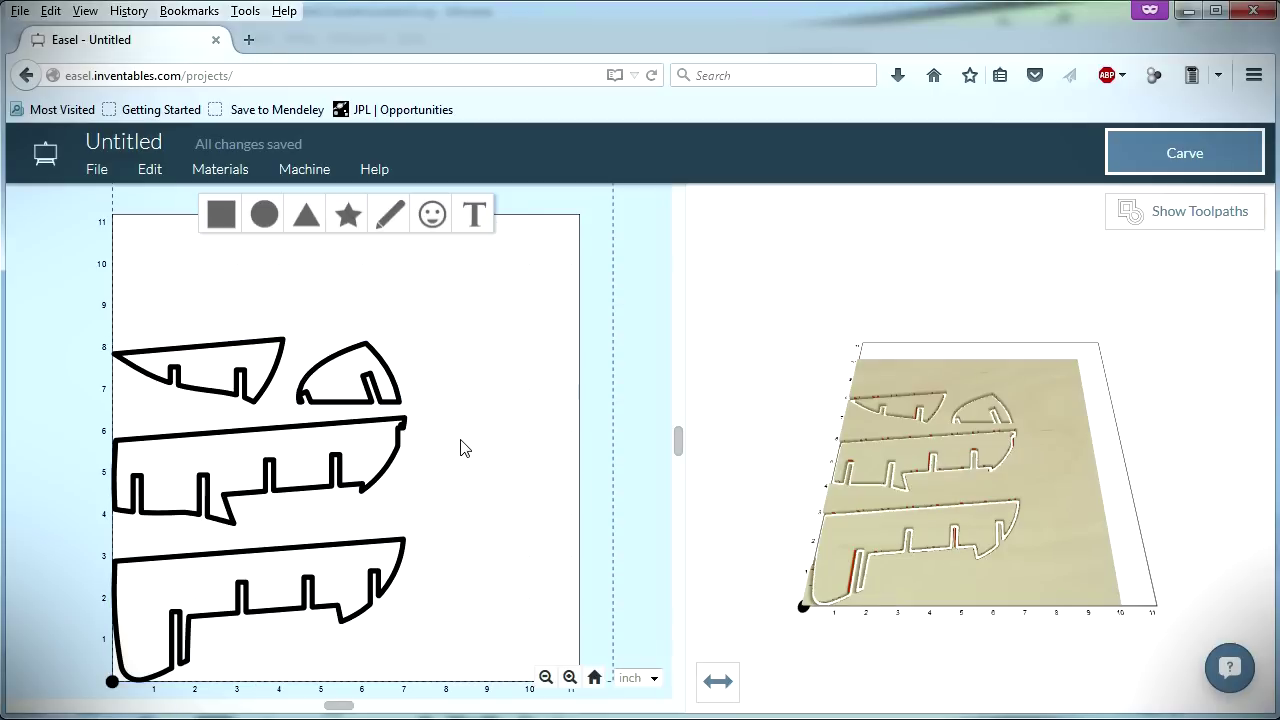
{"action": "left_click", "coordinate": [1135, 226]}
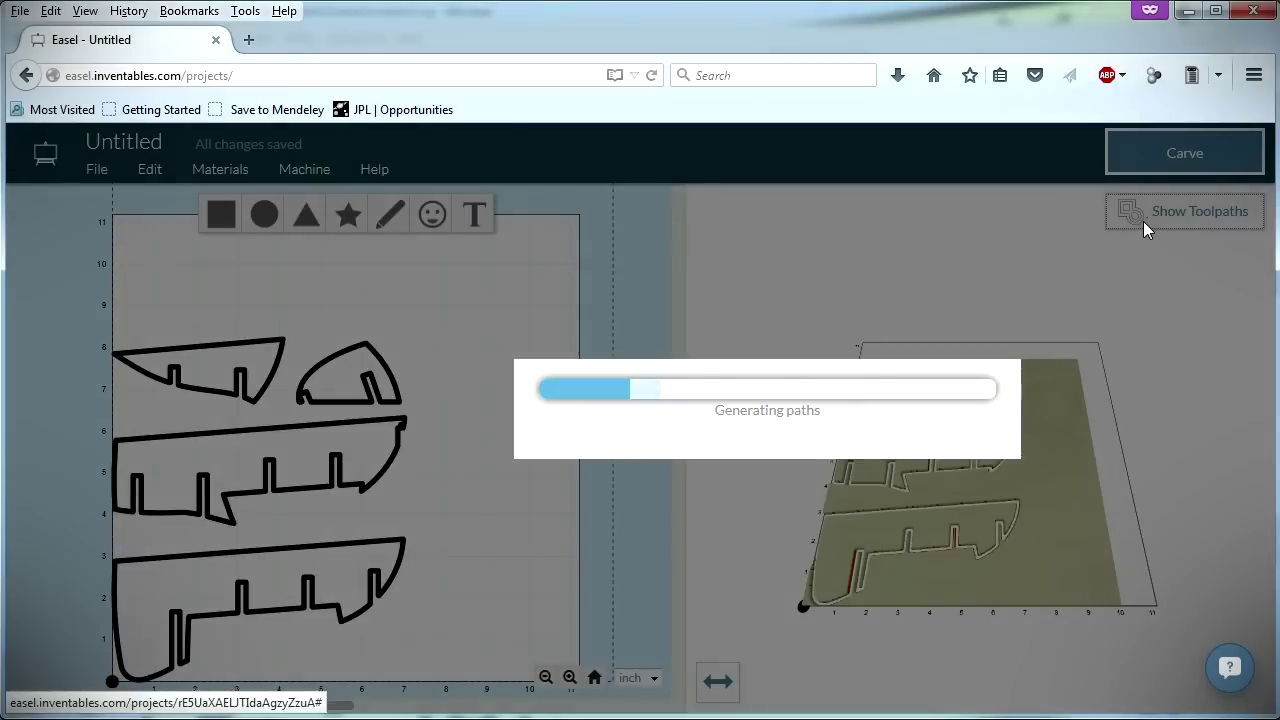